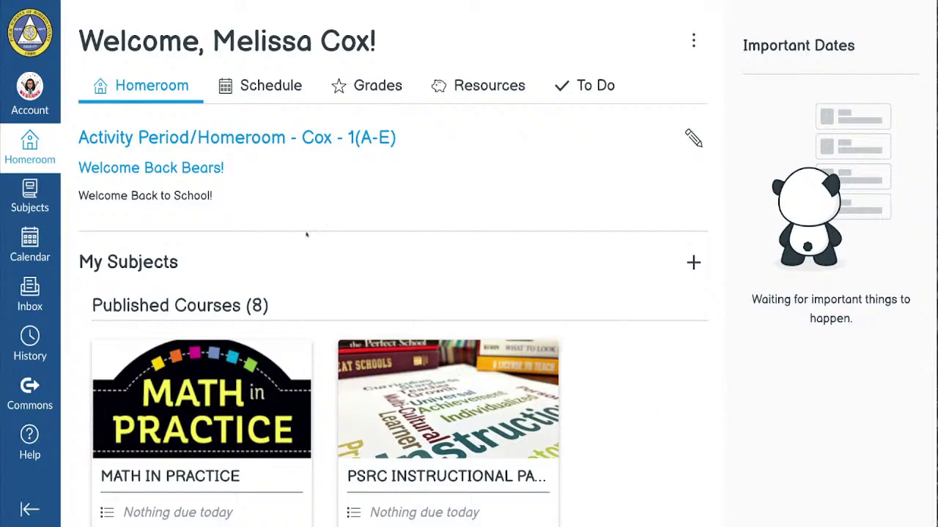
- Reload the Homeroom dashboard and open the COX GRADE 3 SANDBOX course card
click(38, 160)
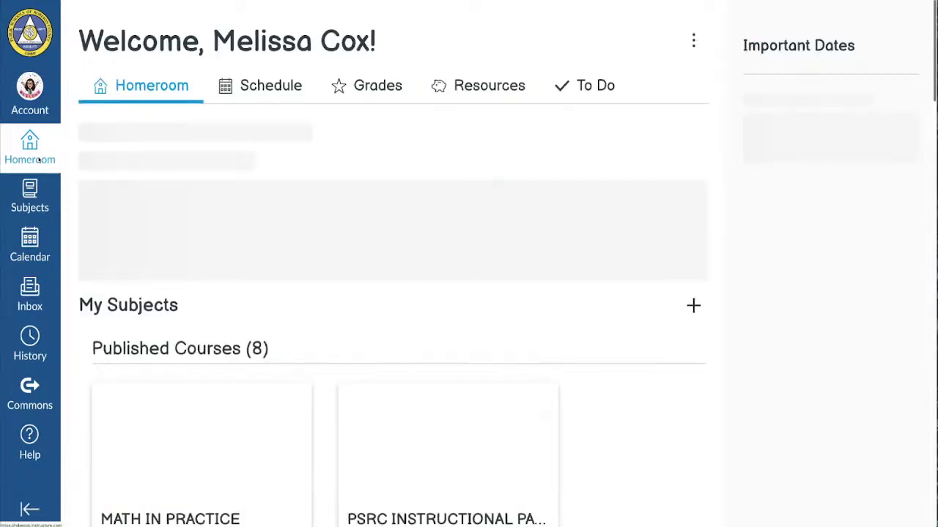
scroll(58, 159, down, 2)
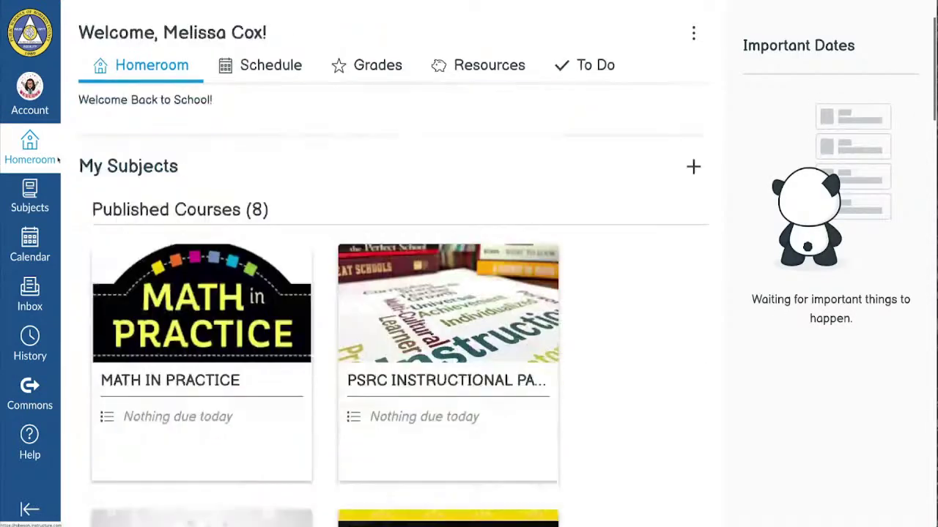
scroll(58, 160, down, 1)
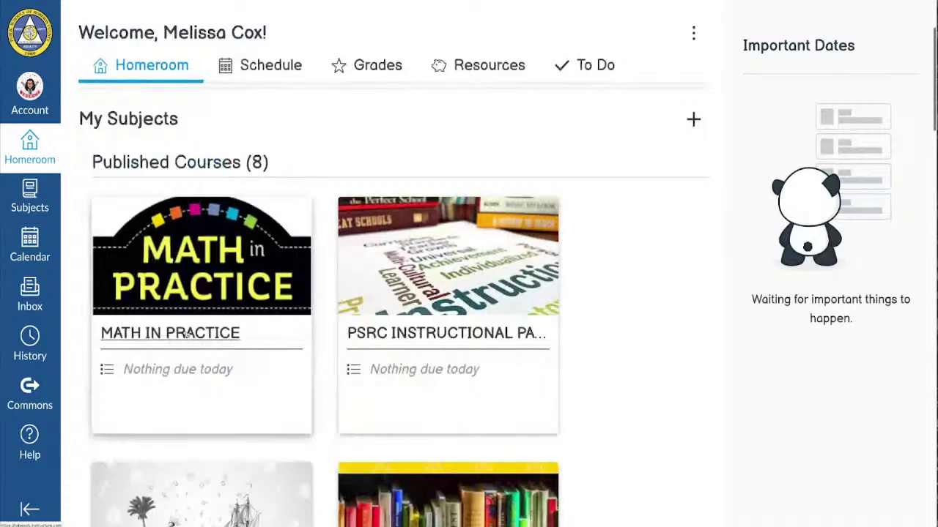
scroll(187, 334, down, 4)
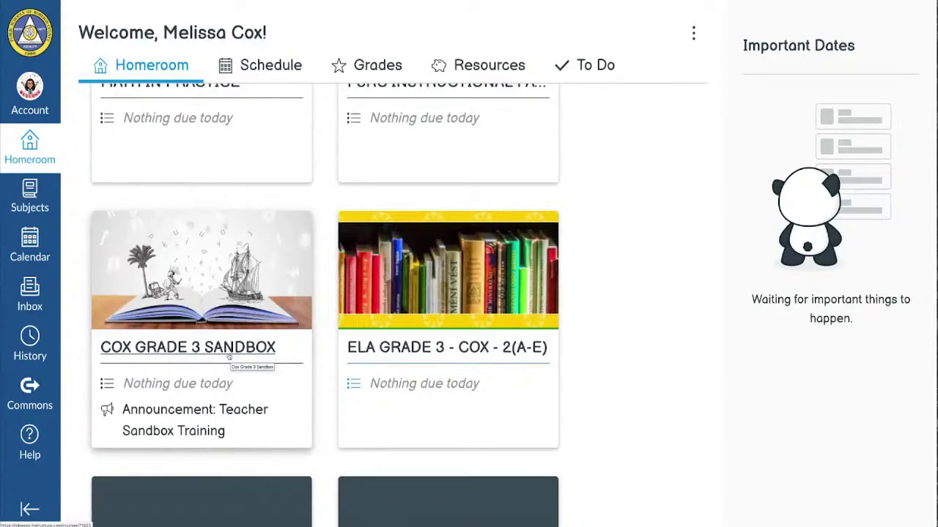
click(229, 356)
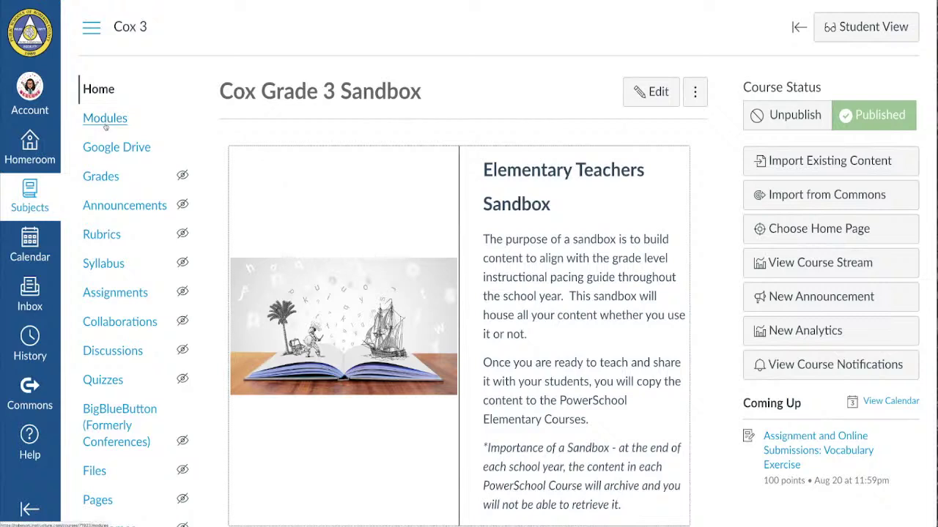
- Go to the course Modules and collapse Information (Training Module) to bring ELA Grade 3 up
click(105, 127)
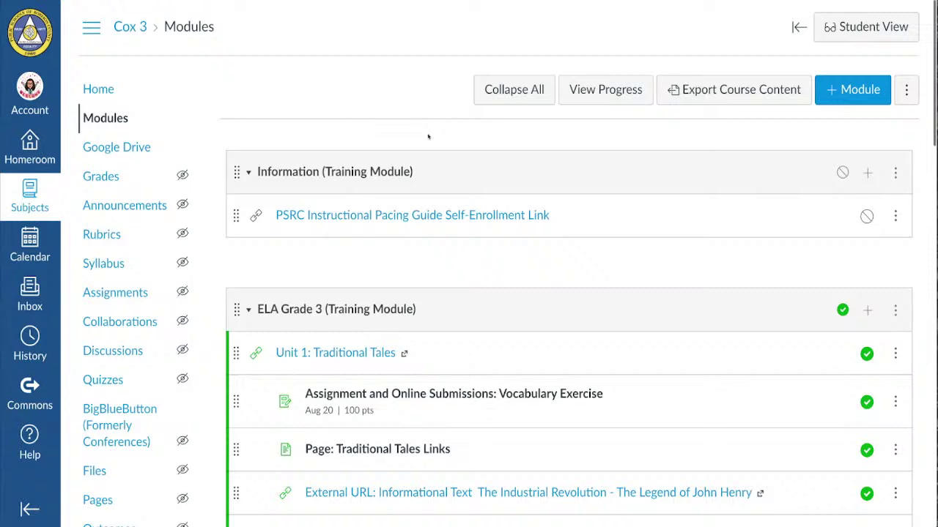
scroll(429, 136, down, 1)
scroll(429, 136, down, 1)
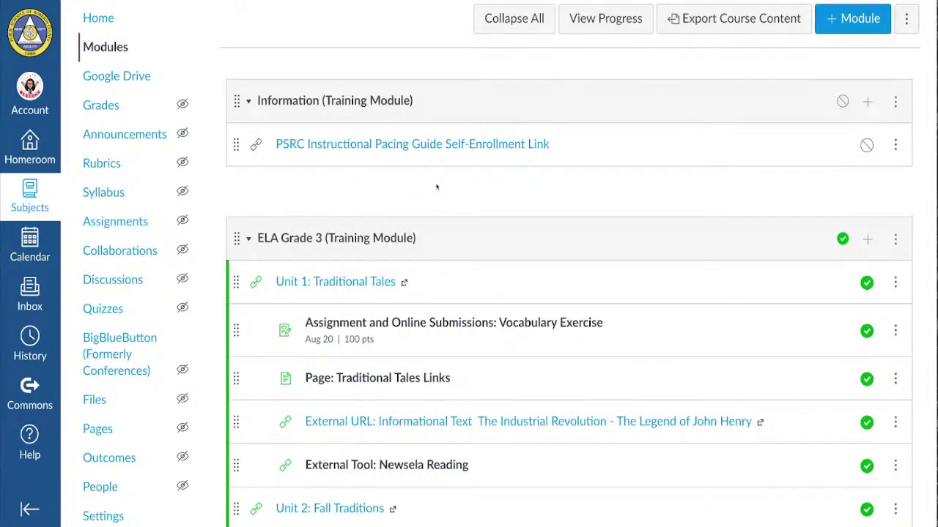
click(249, 101)
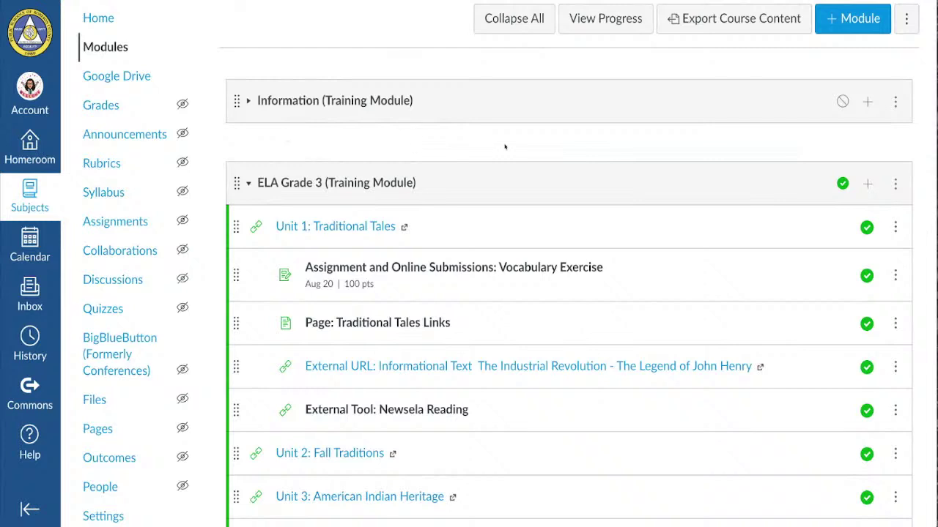
scroll(505, 147, down, 1)
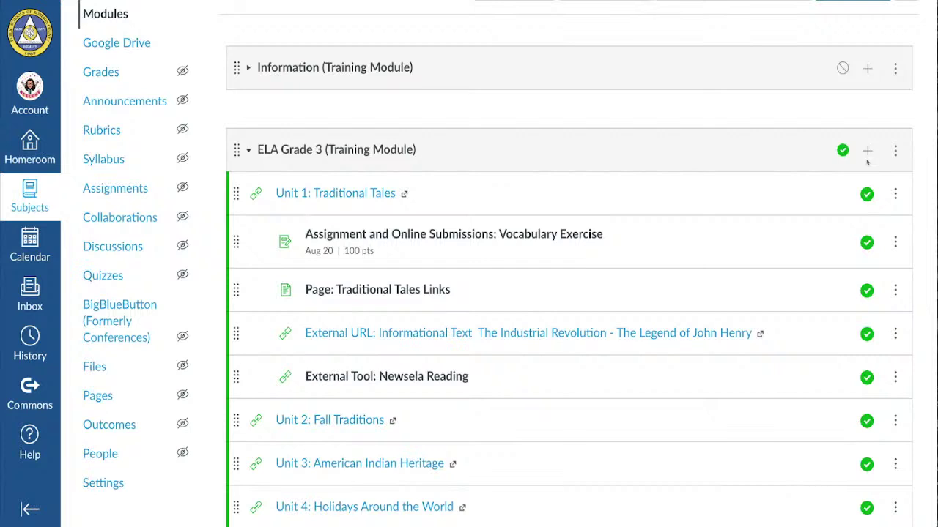
- Add an Assignment-type item to the ELA Grade 3 module, choosing [ Create Assignment ]
click(868, 153)
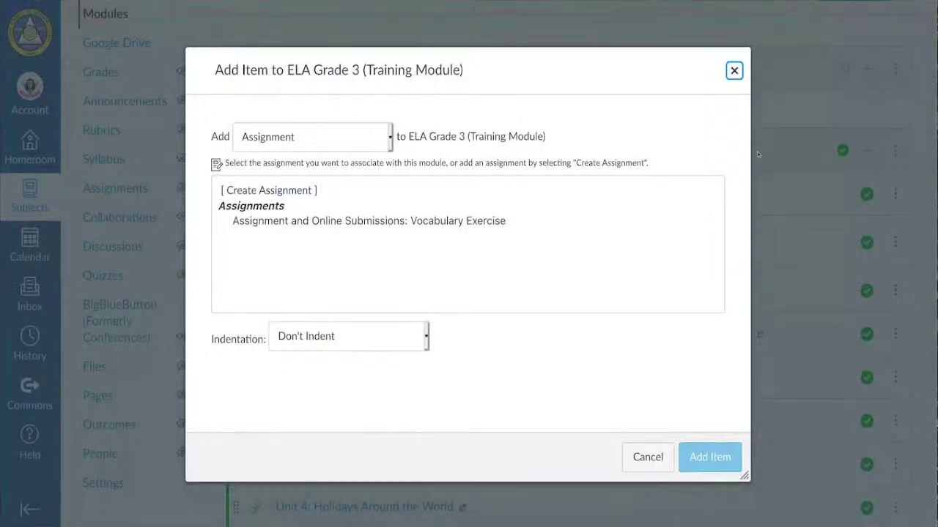
click(308, 140)
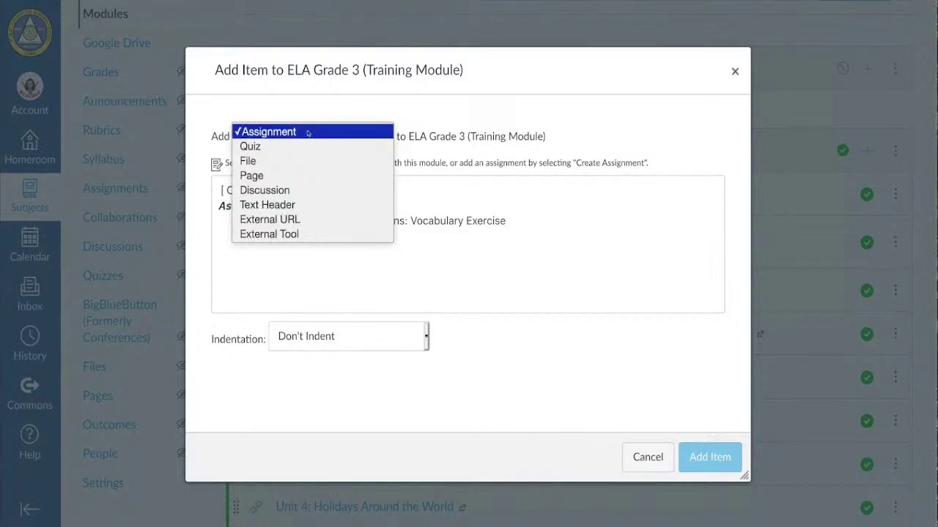
click(307, 133)
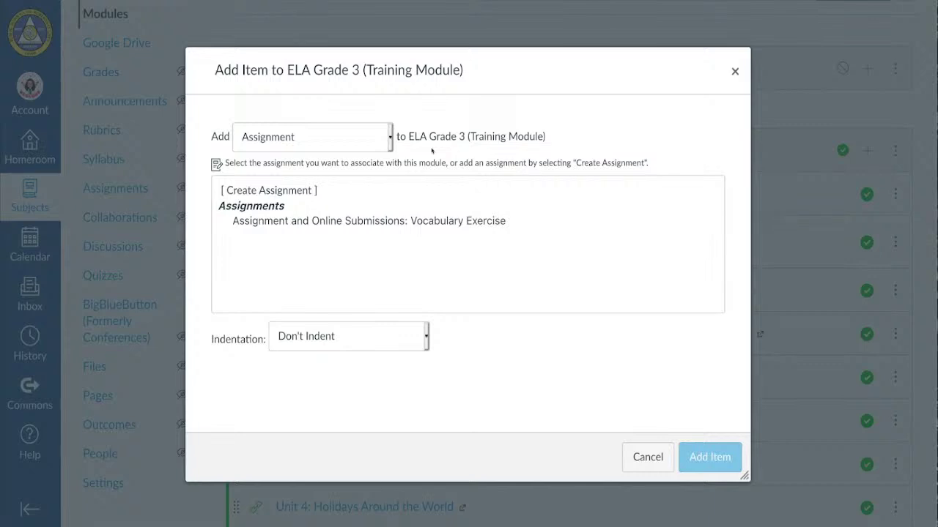
click(390, 139)
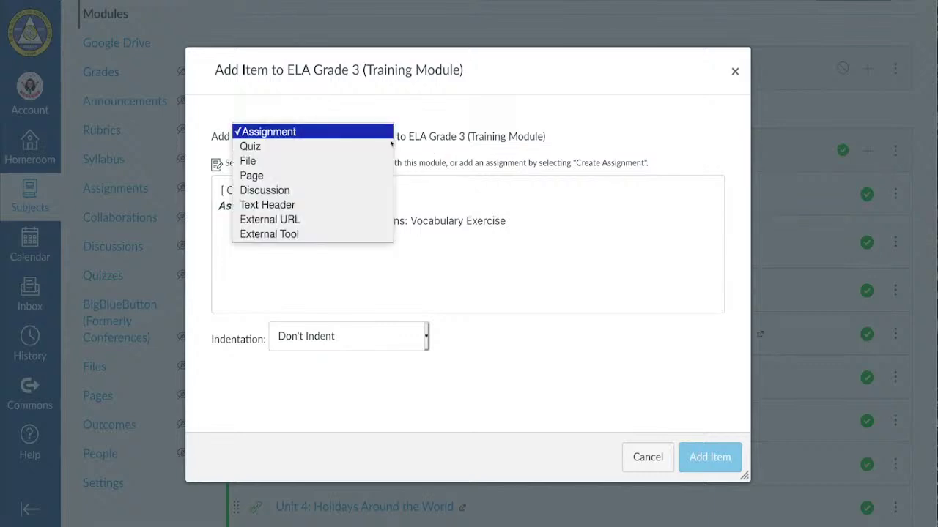
click(389, 135)
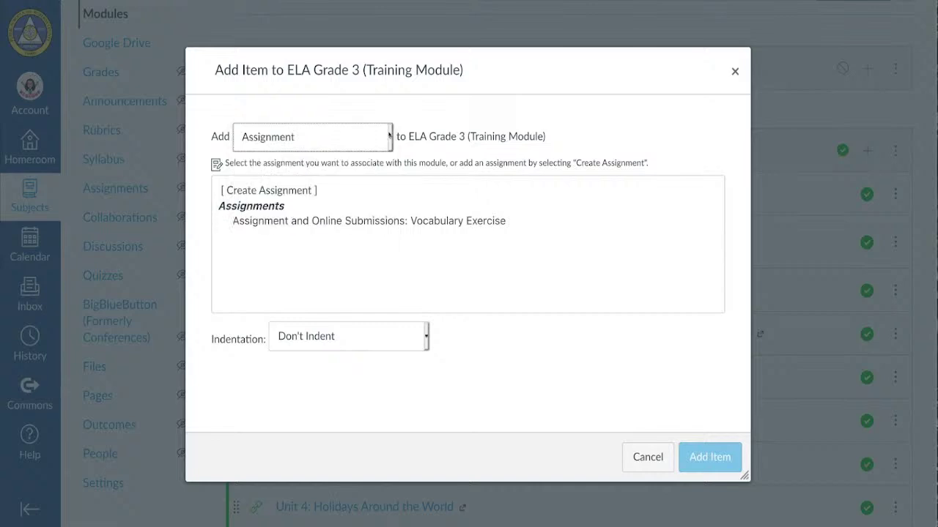
click(274, 189)
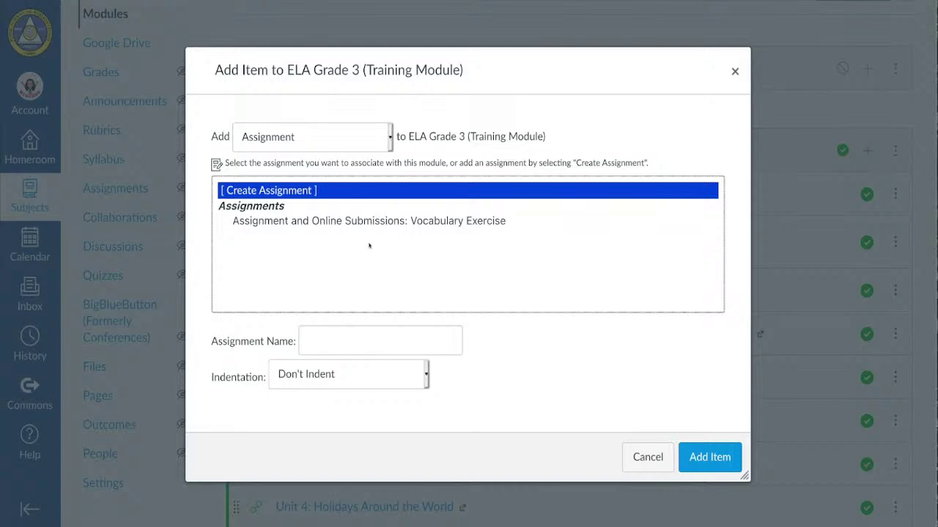
click(389, 137)
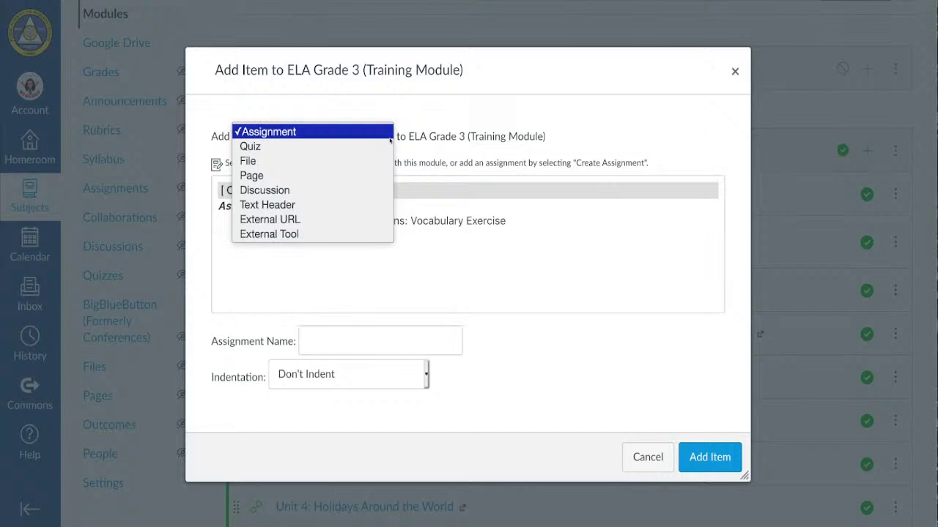
click(358, 235)
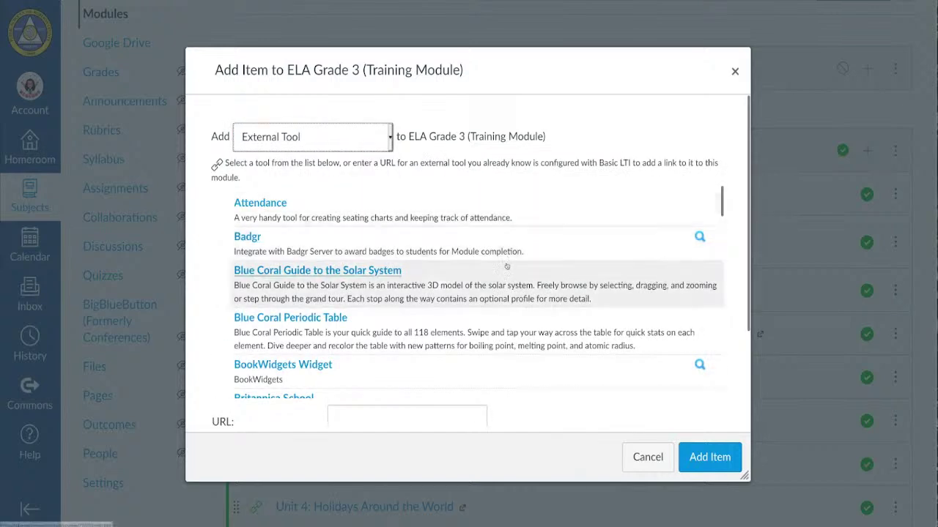
scroll(506, 266, down, 5)
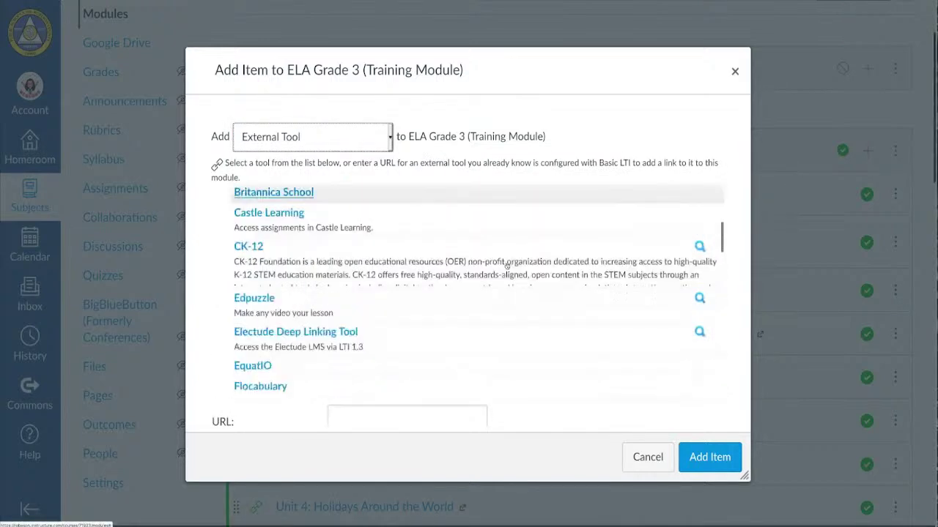
scroll(506, 266, down, 5)
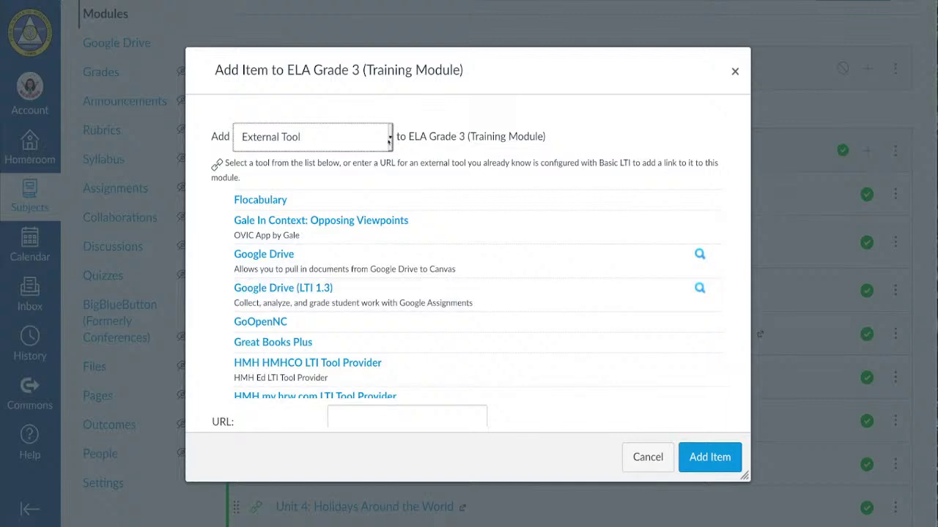
click(389, 144)
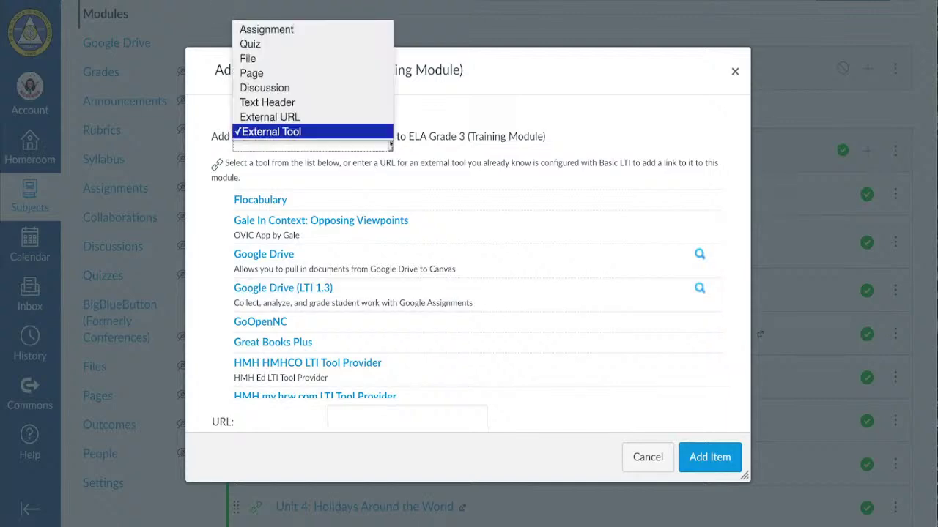
click(349, 31)
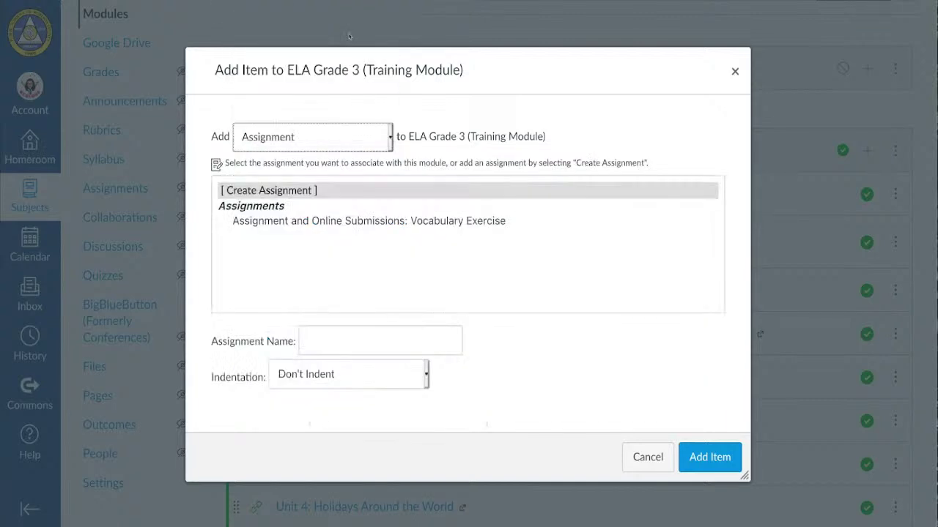
- Create the assignment 'The Chocolate Touch Vocabulary', indented 2 levels, in ELA Grade 3
click(337, 191)
click(324, 346)
text(The)
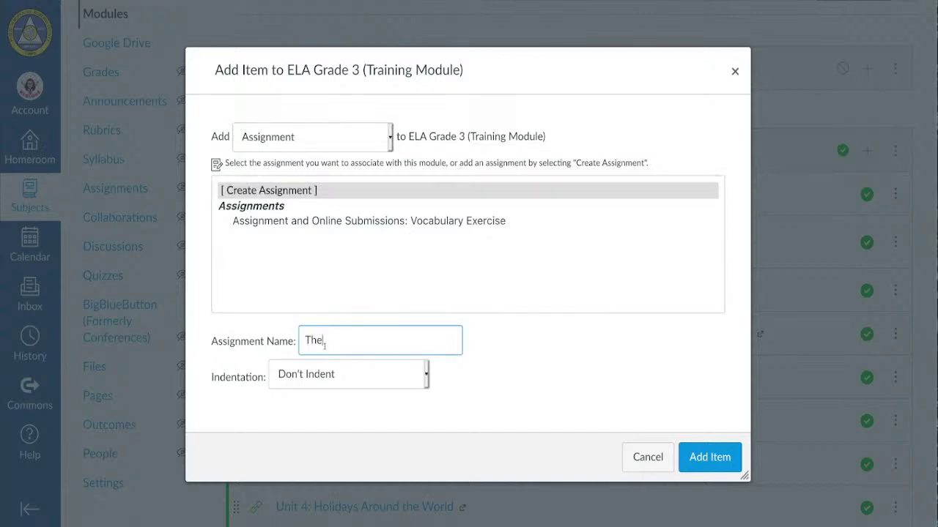
text( Chocolate Touch )
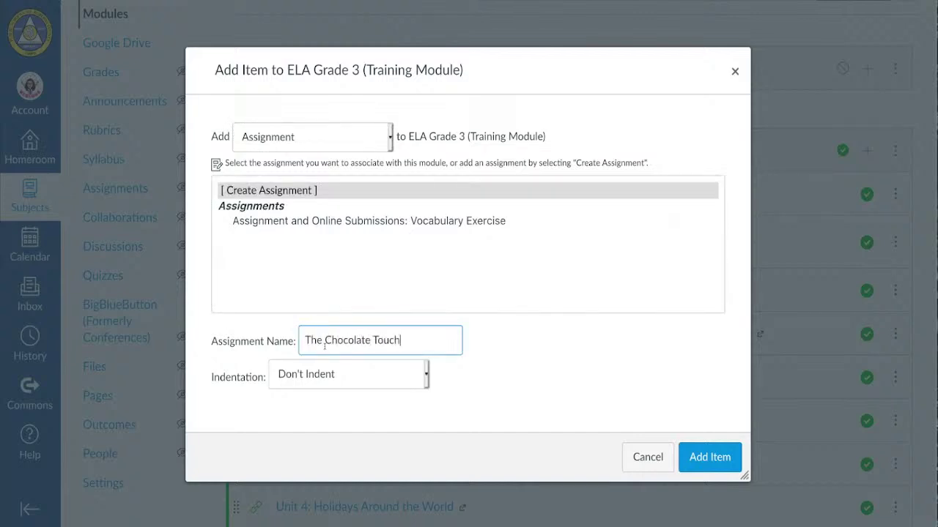
text(Vocabulary)
click(413, 363)
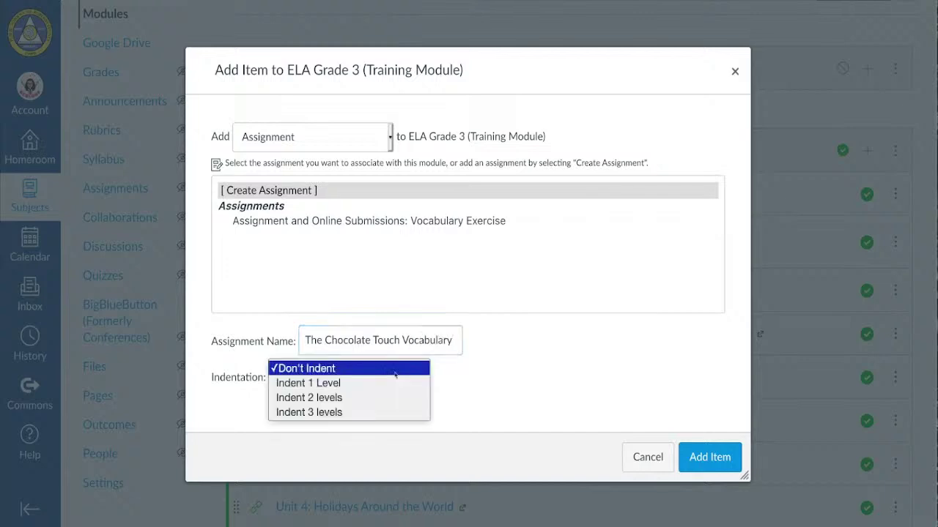
click(391, 395)
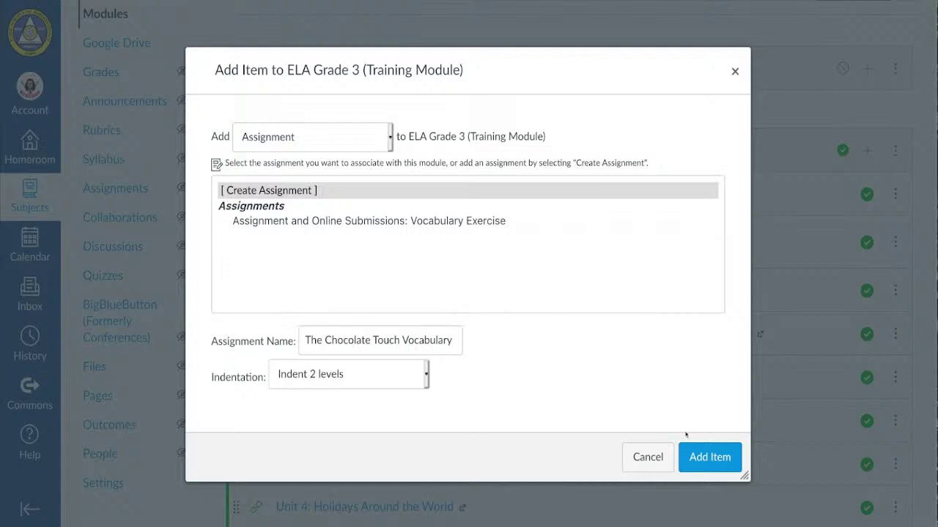
click(706, 457)
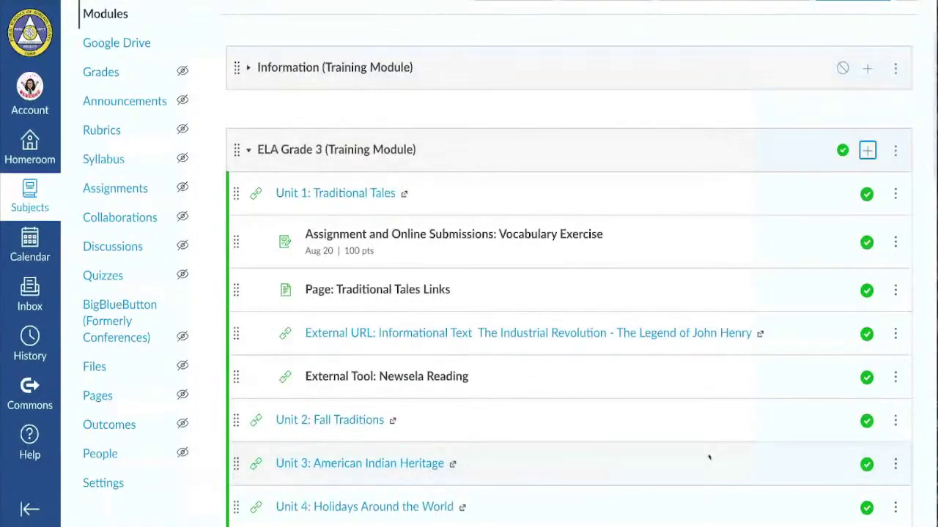
- Drag The Chocolate Touch Vocabulary higher within the module
scroll(299, 253, down, 6)
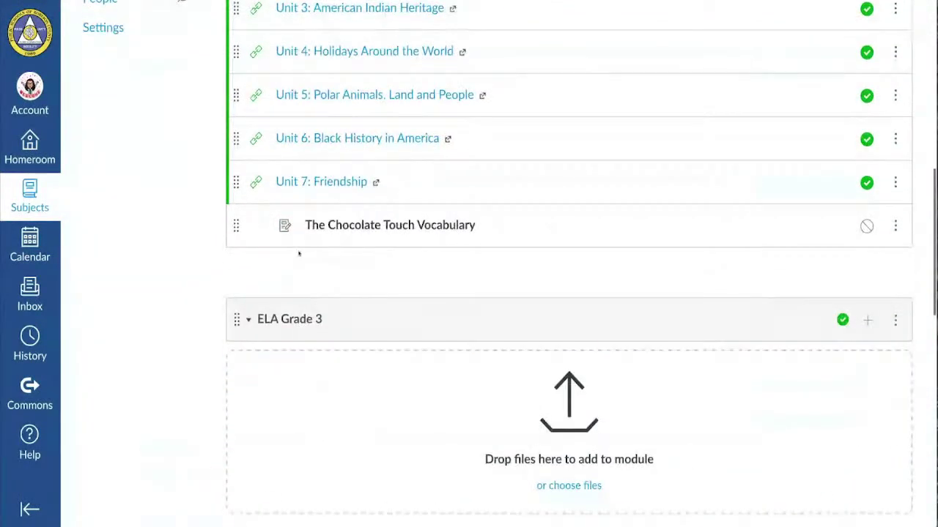
scroll(298, 253, up, 2)
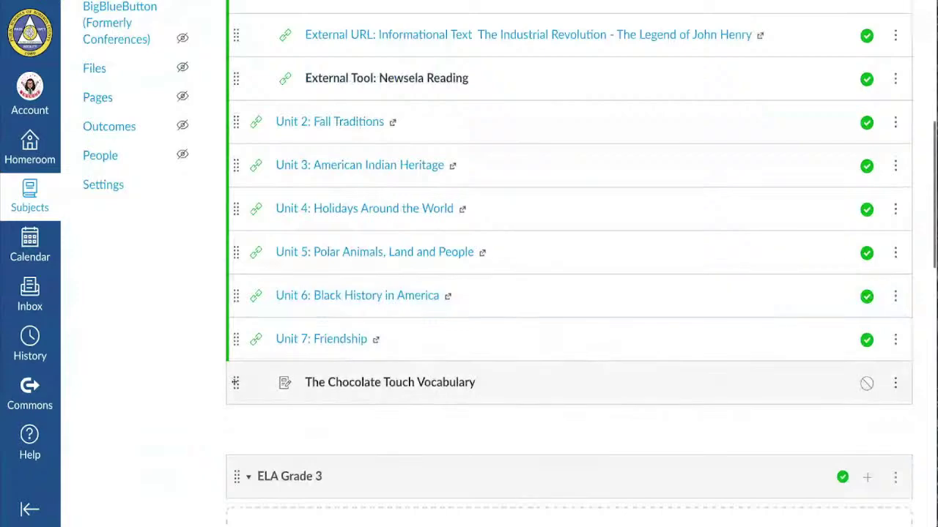
drag(235, 382, 257, 32)
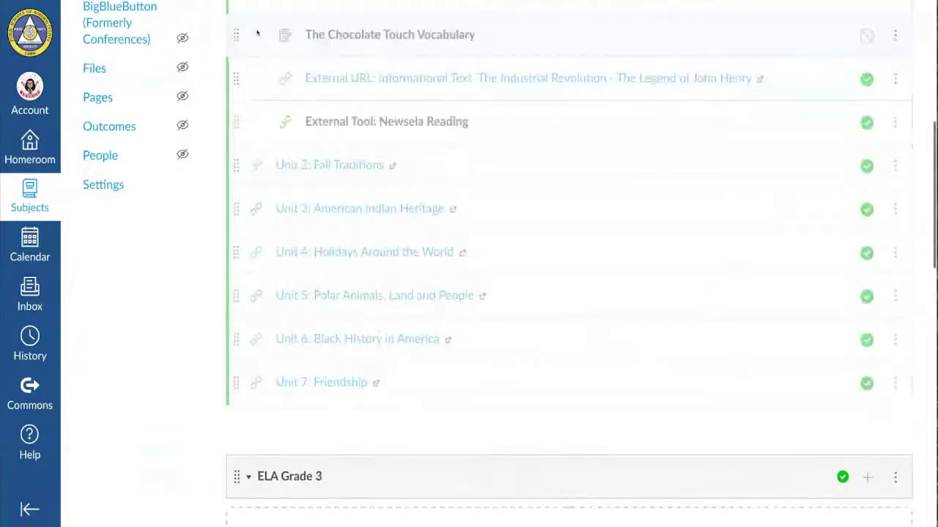
scroll(368, 64, up, 4)
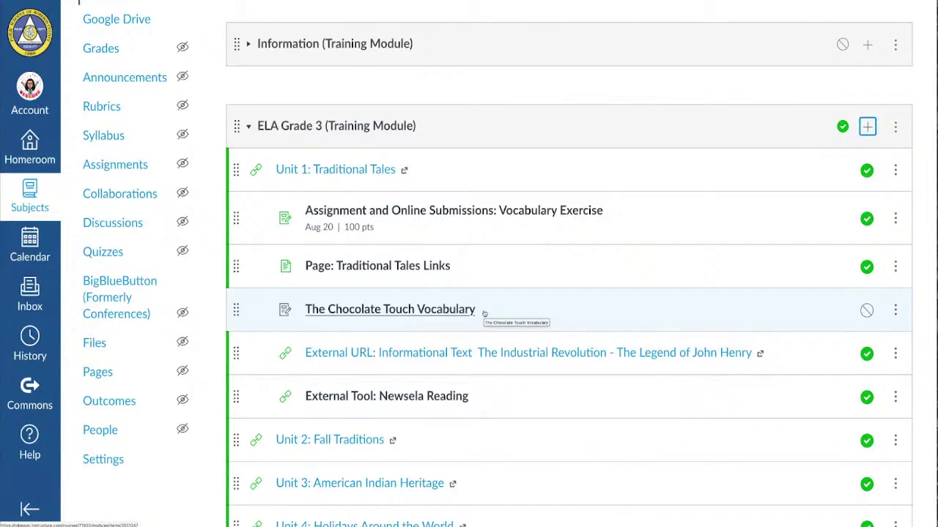
- Open The Chocolate Touch Vocabulary assignment and bring up its edit form
click(443, 311)
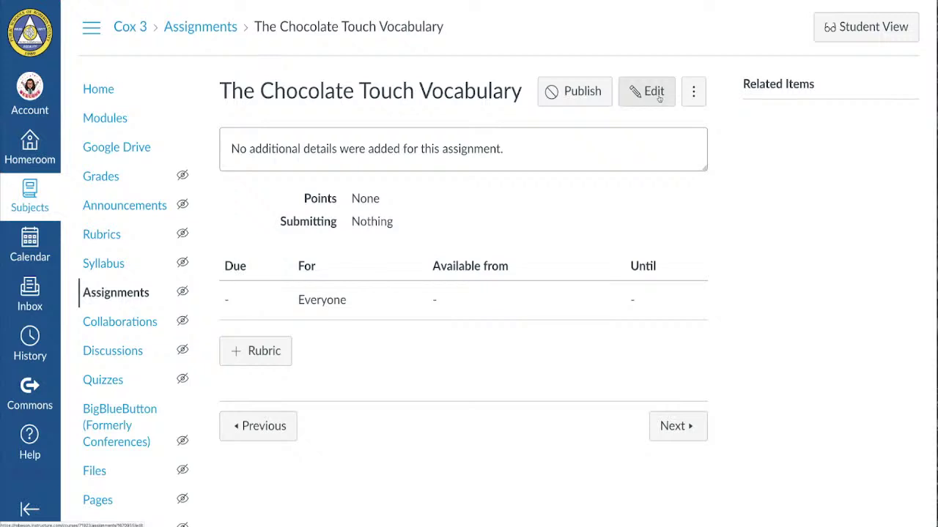
click(659, 98)
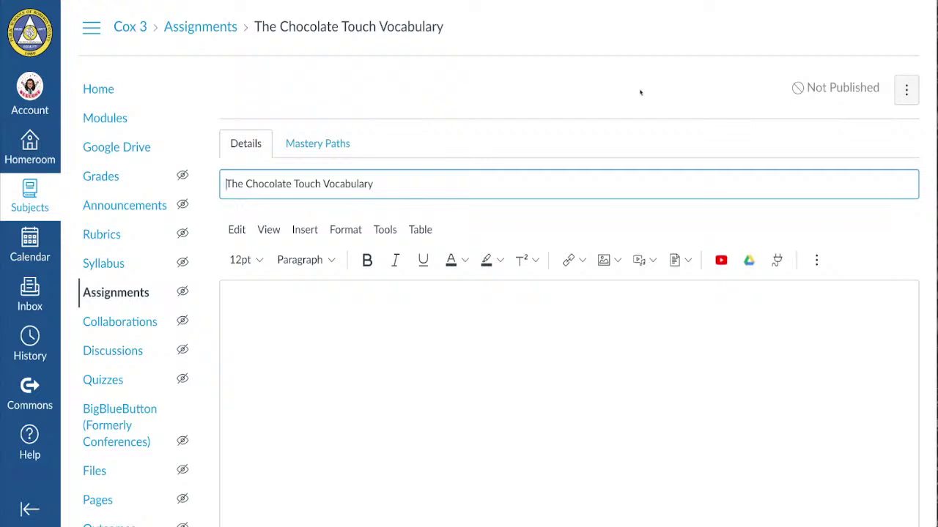
scroll(639, 93, down, 2)
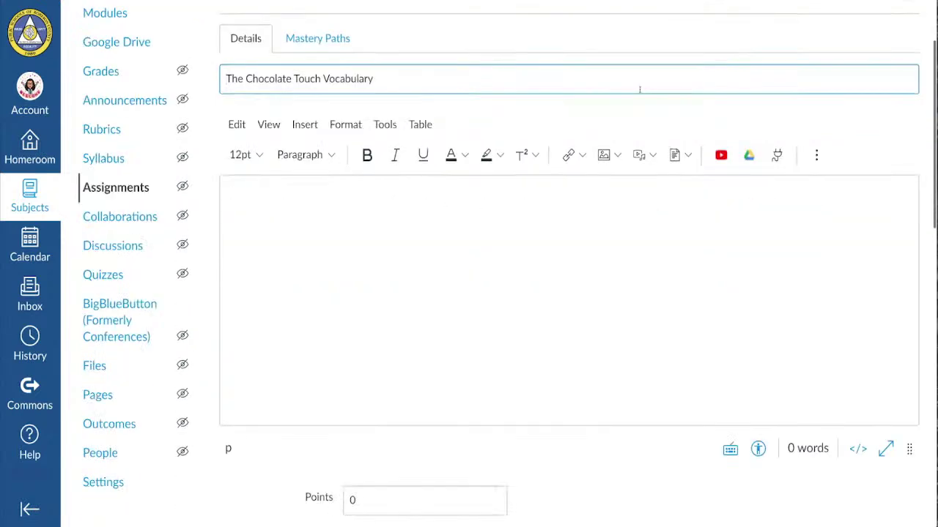
- Write the description title 'The Chocolate Touch Vocabulary'
click(249, 201)
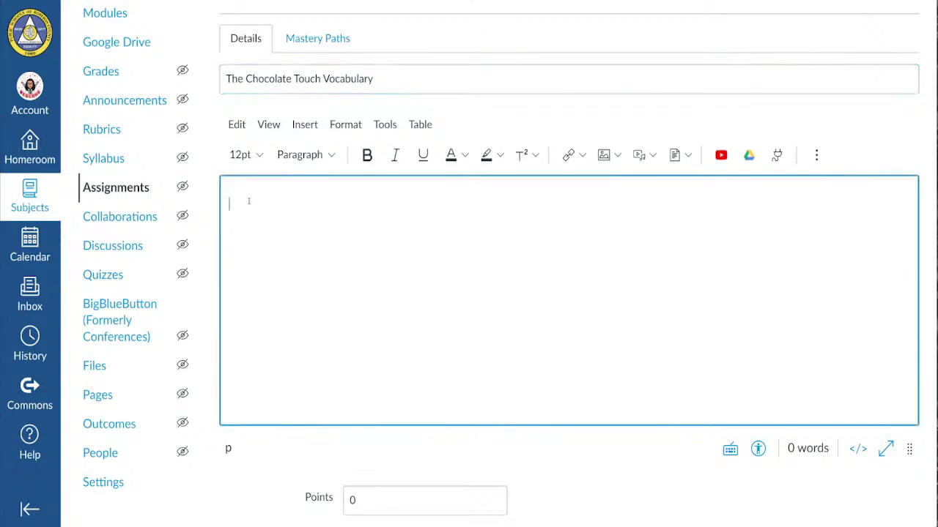
text(The VOca)
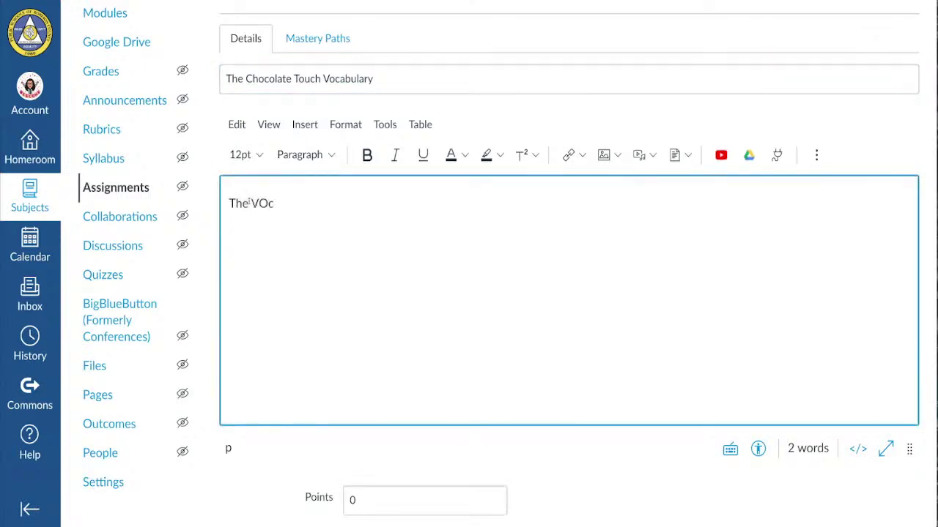
key(BackSpace)
text(c)
key(BackSpace)
key(BackSpace)
key(BackSpace)
key(BackSpace)
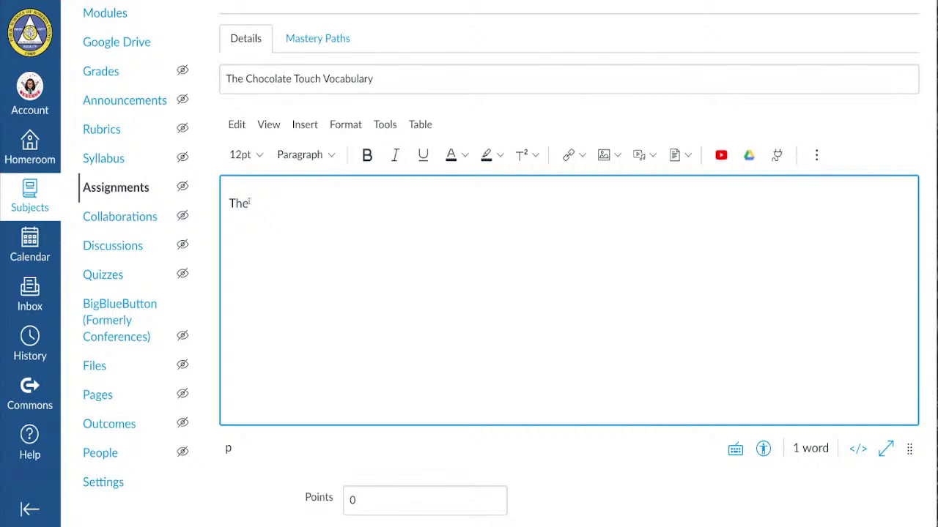
text(Chocolate )
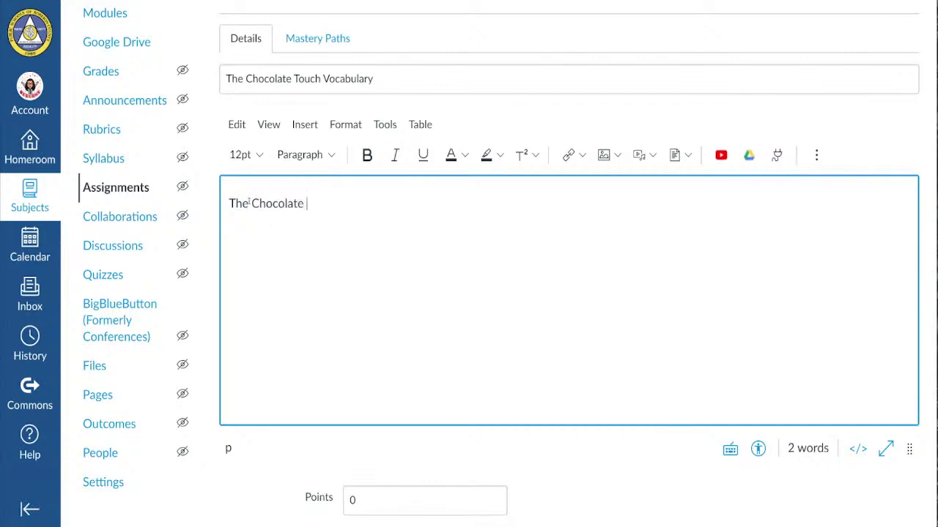
text(Touch Vocabulary)
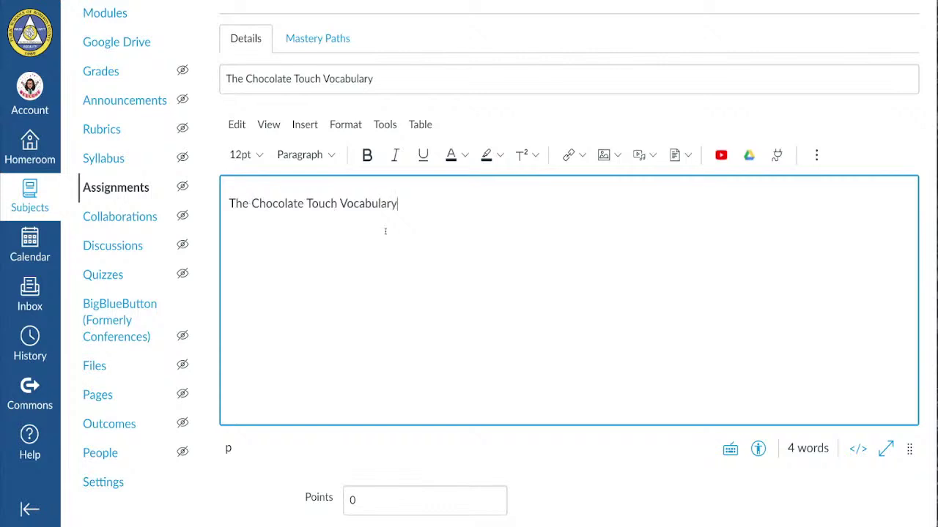
- Add a second line reading 'Students: Complete the vocabulary.'
key(Return)
text(Students: Co)
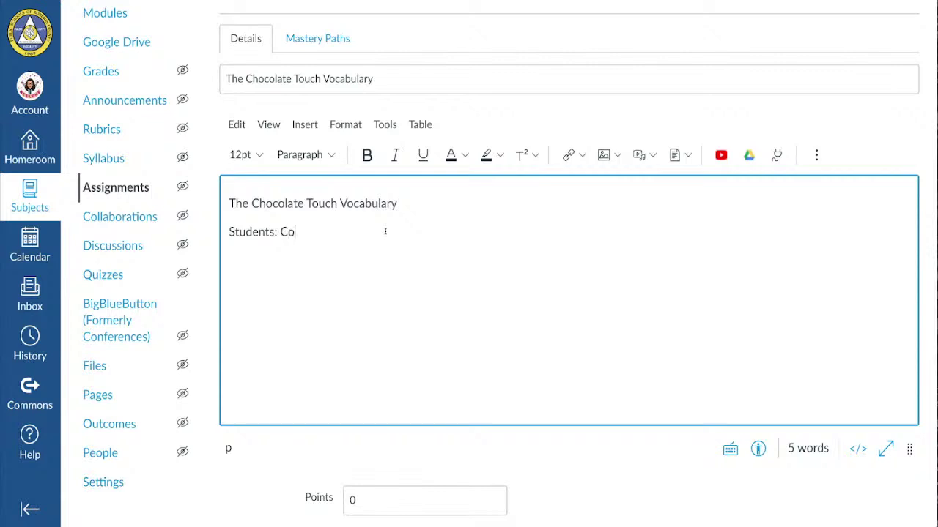
text(mplete the vocabula)
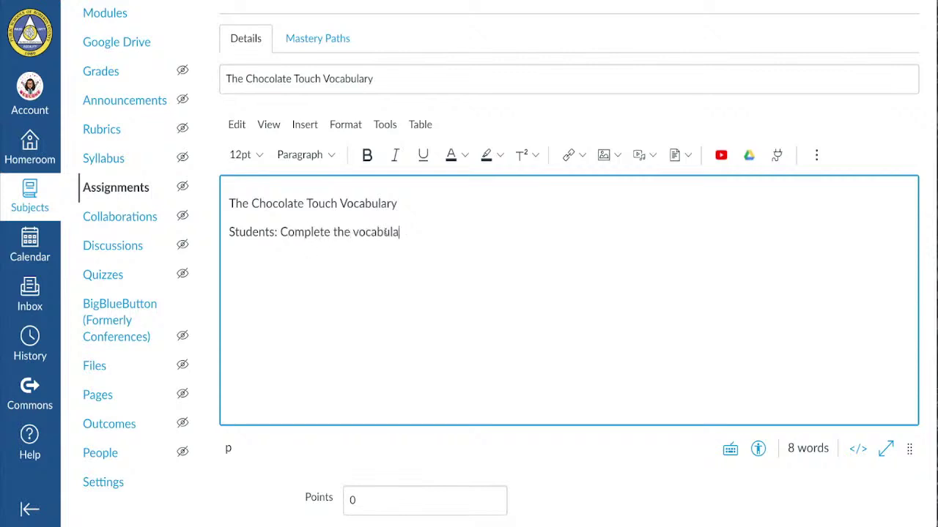
text(ry/)
key(BackSpace)
text(.)
scroll(385, 231, down, 3)
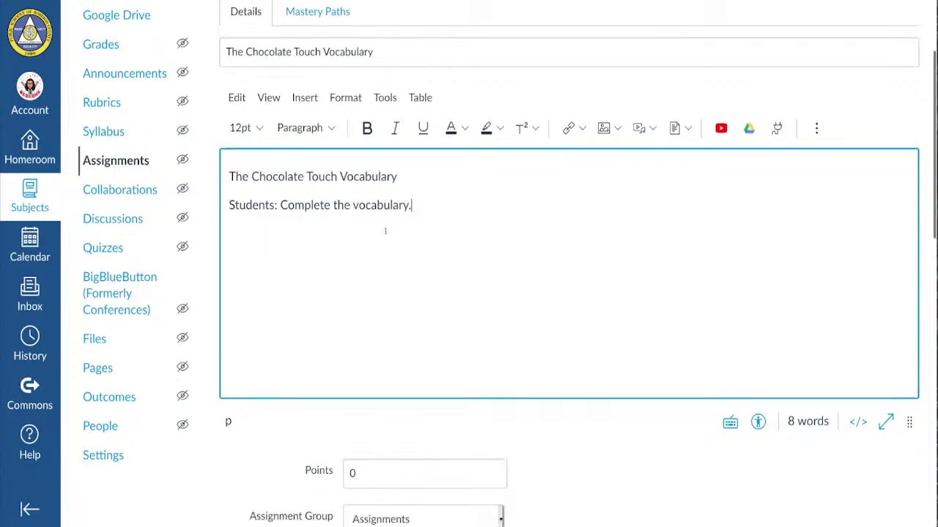
scroll(384, 231, up, 1)
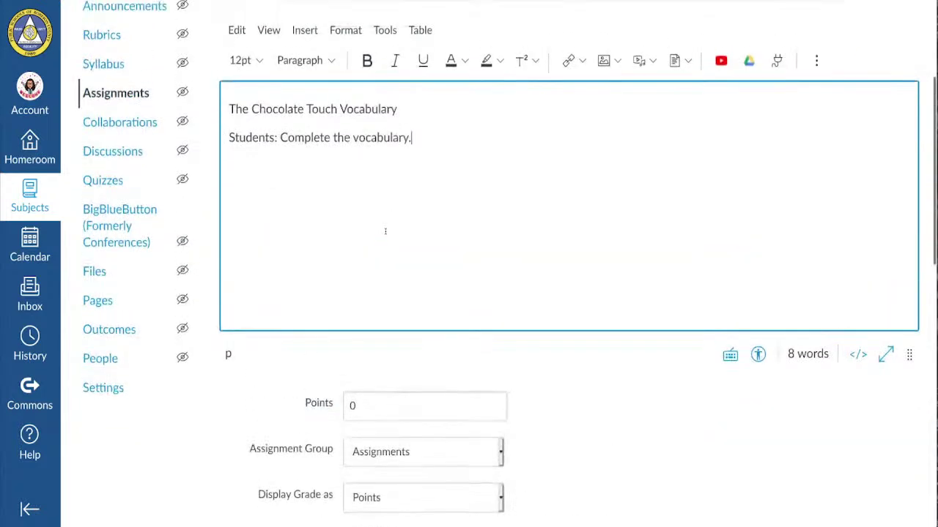
- Set the assignment's Points to 100
click(350, 407)
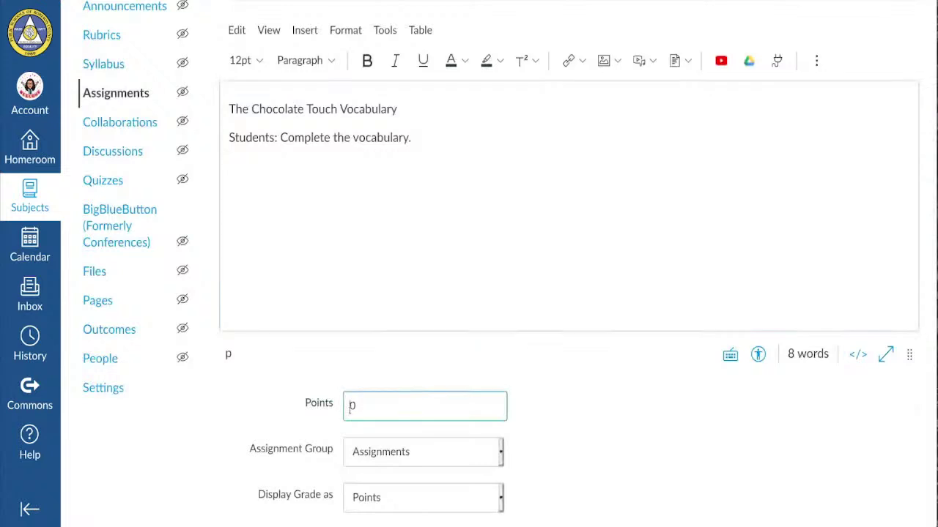
text(100)
click(594, 418)
- Set the Submission Type to External Tool
scroll(594, 418, down, 4)
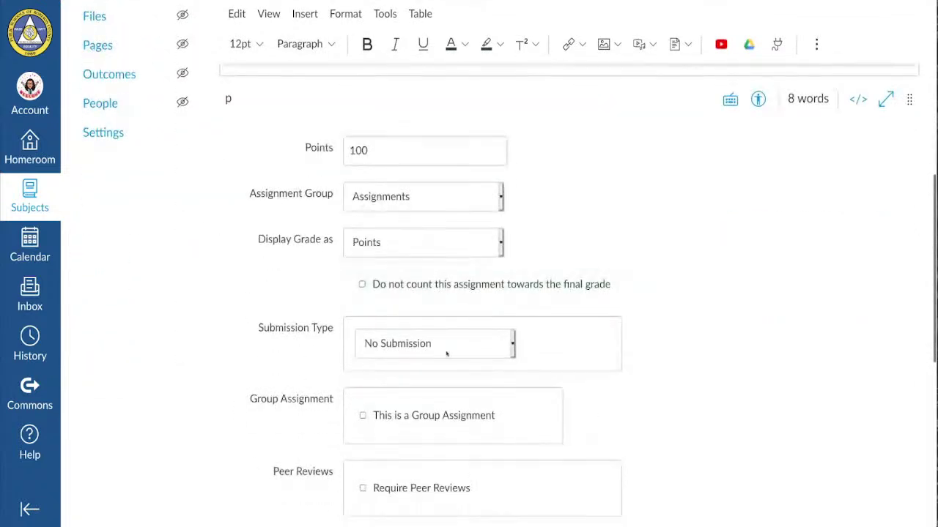
scroll(520, 347, down, 1)
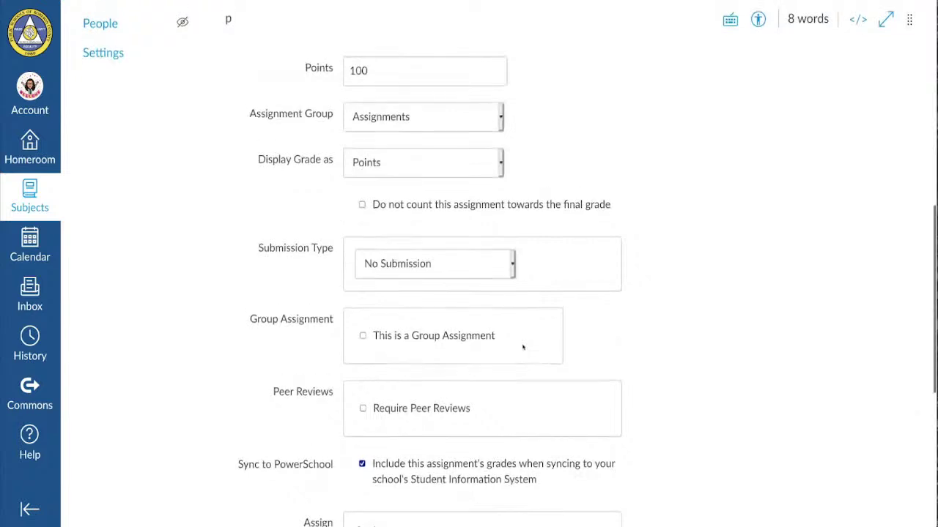
click(512, 263)
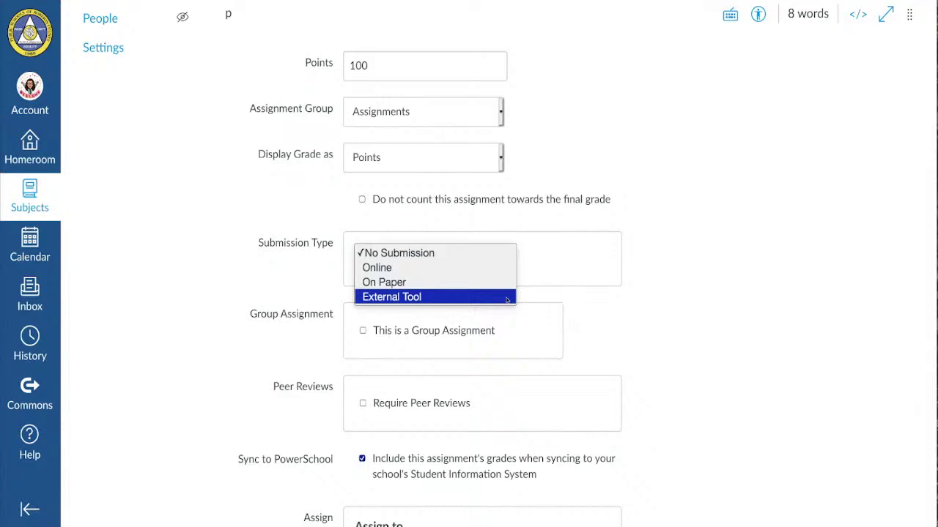
click(506, 296)
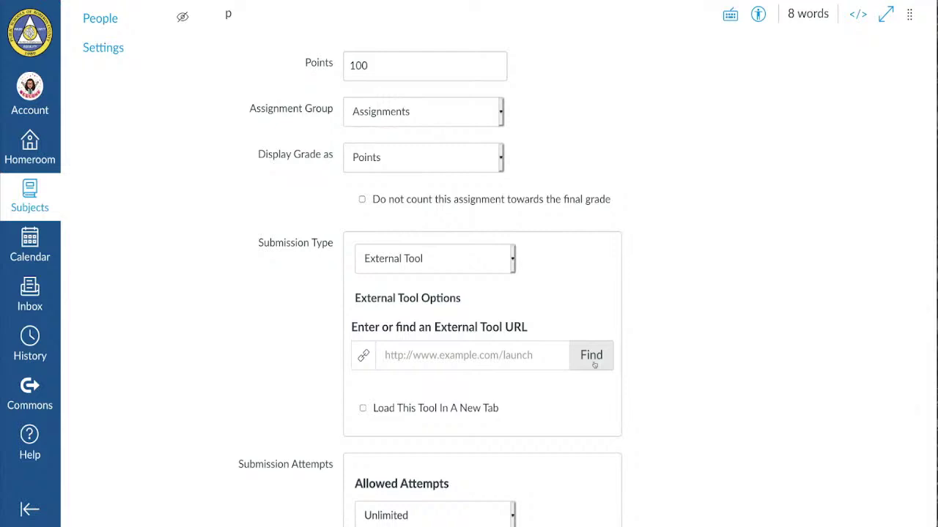
- Find and select Google Assignments (LTI 1.3) in the Configure External Tool list
click(592, 364)
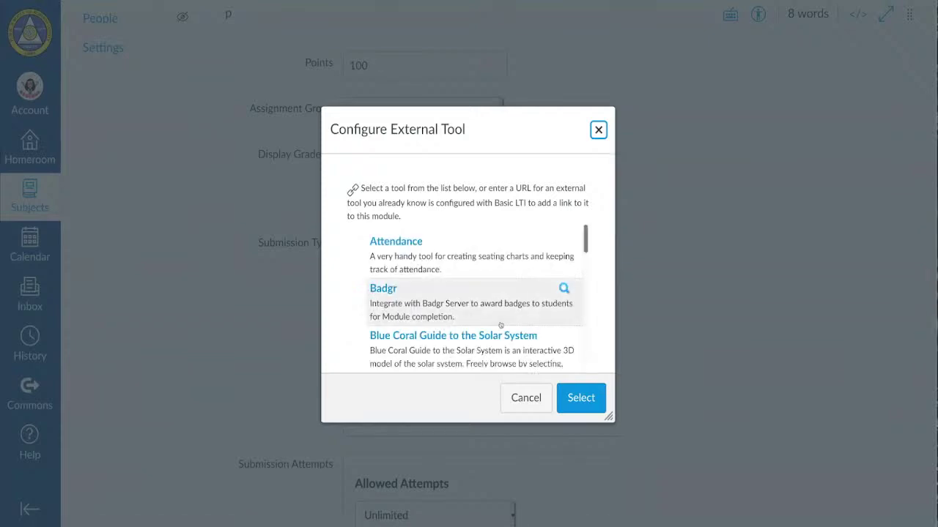
scroll(500, 326, down, 10)
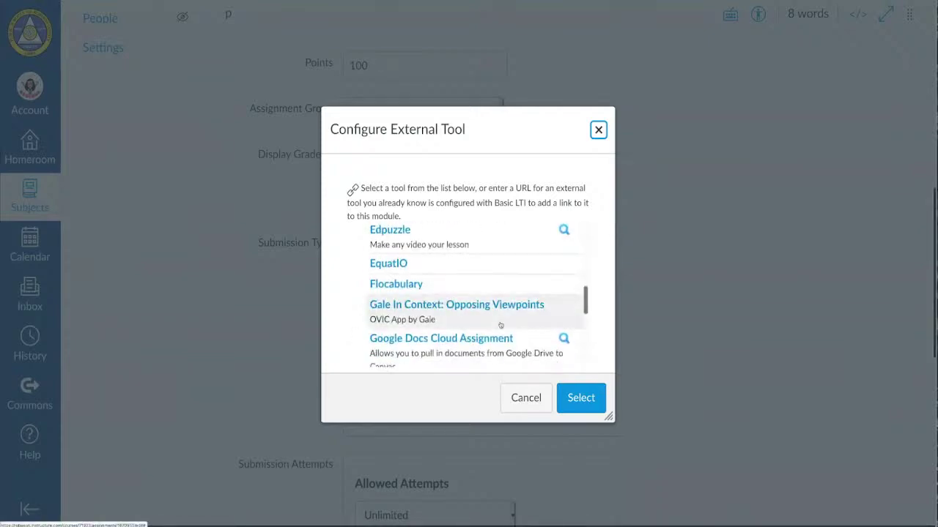
scroll(500, 326, down, 5)
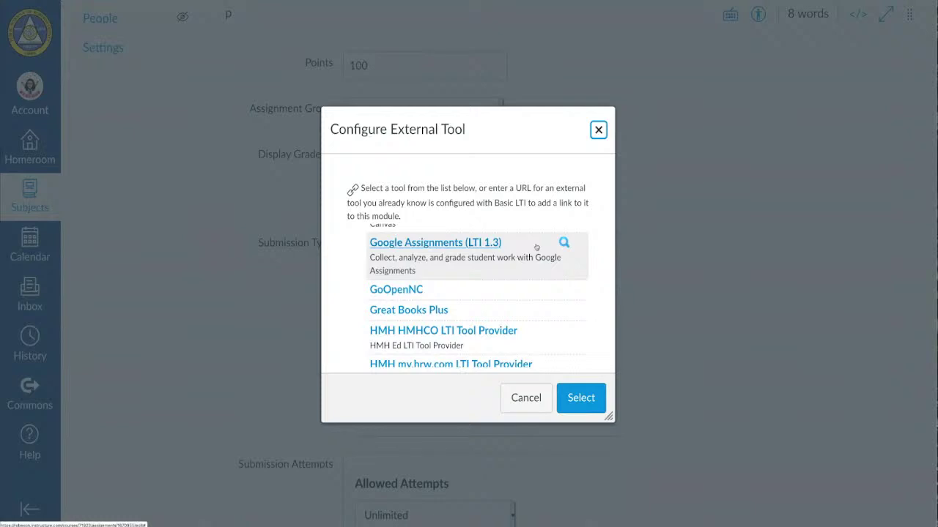
click(576, 252)
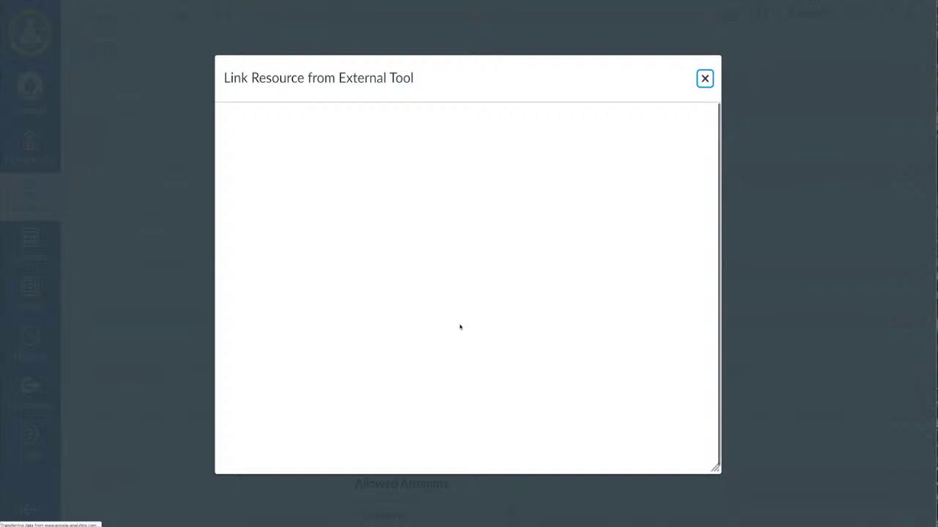
- Close the blank Link Resource window and reselect Google Assignments (LTI 1.3) until it loads
click(702, 82)
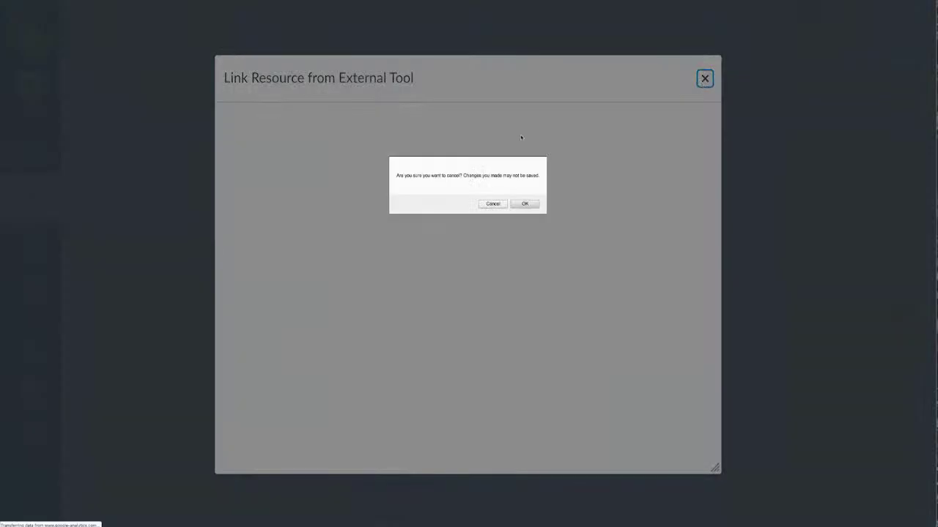
click(492, 204)
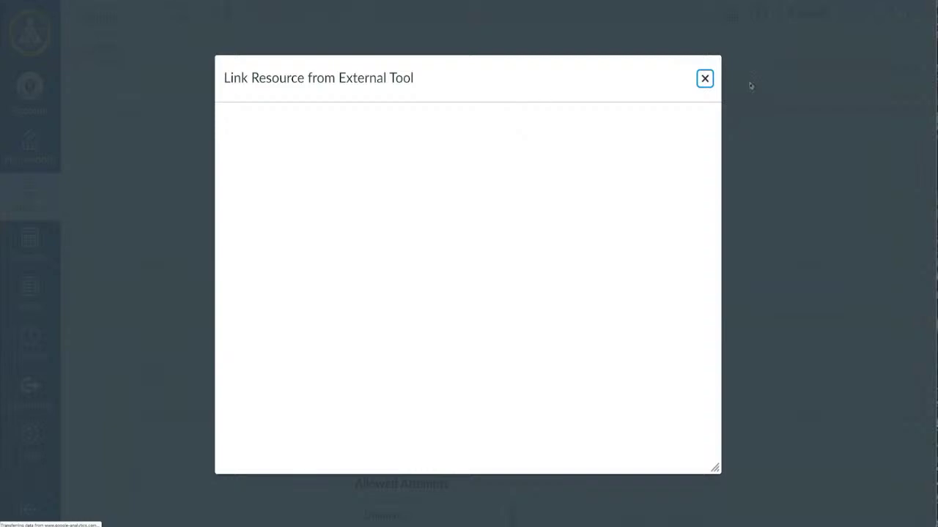
click(702, 81)
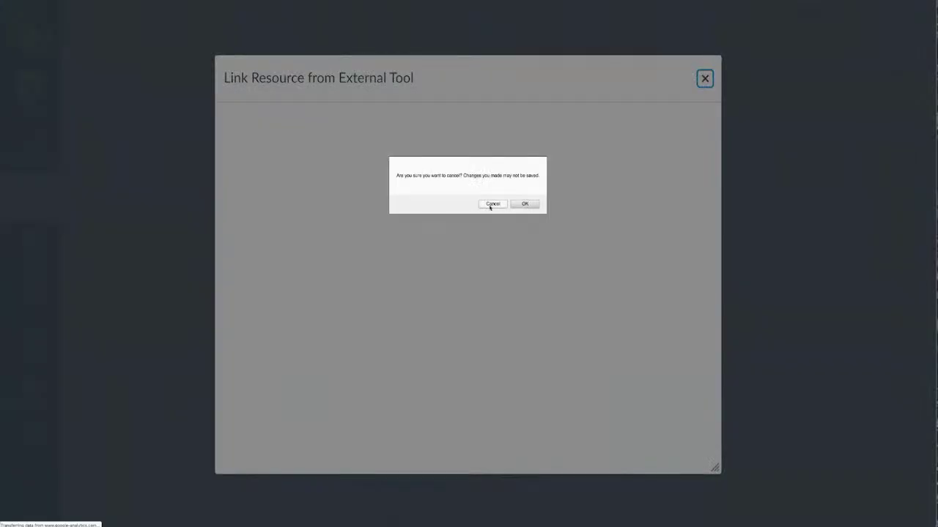
click(517, 204)
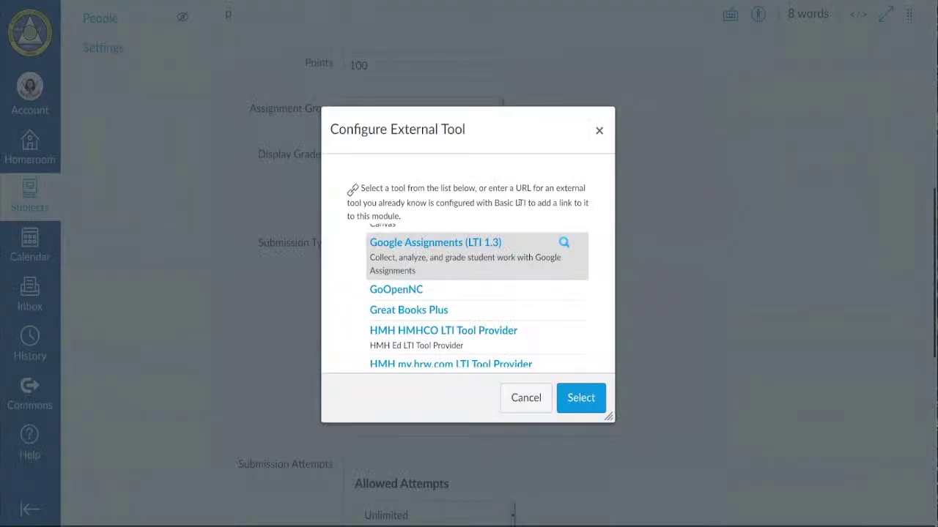
click(448, 249)
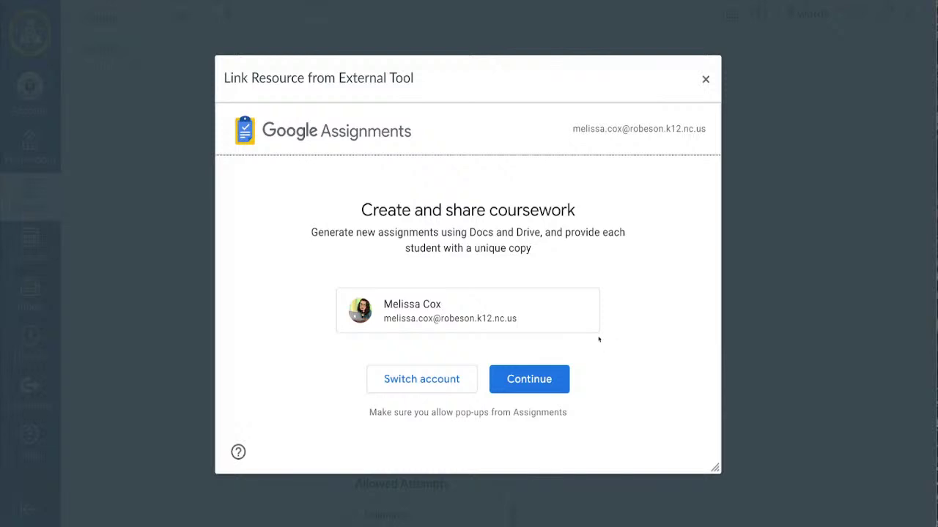
- Continue into Google Assignments with the teacher's account, zoom in, and open the Google Drive attach picker
click(538, 380)
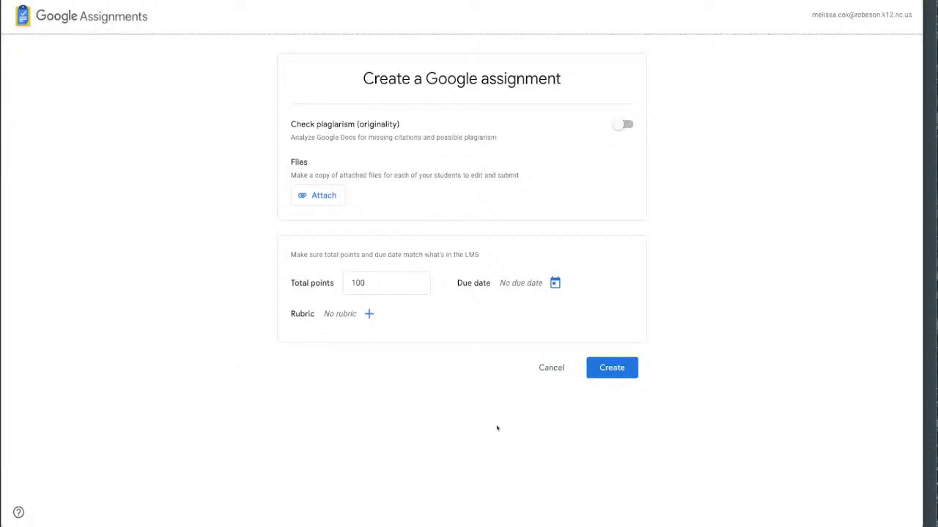
key(ctrl+plus)
key(ctrl+plus)
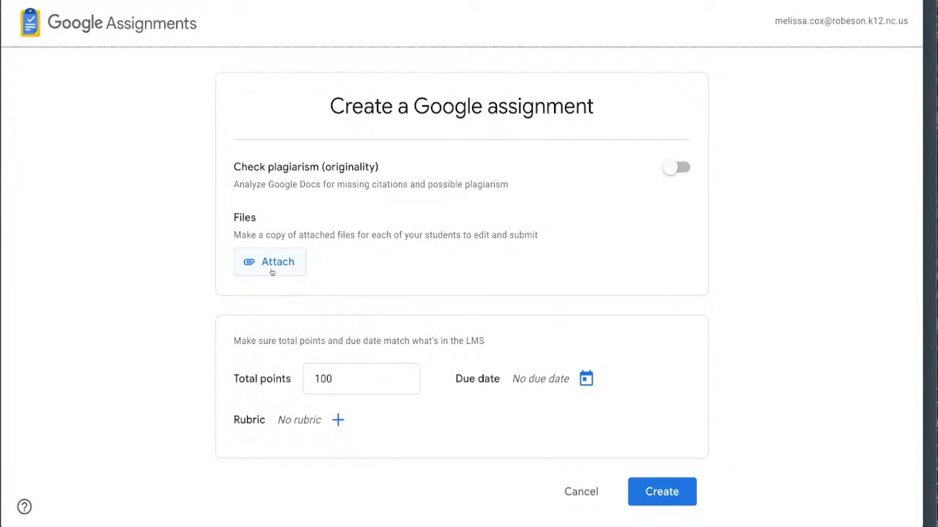
click(271, 270)
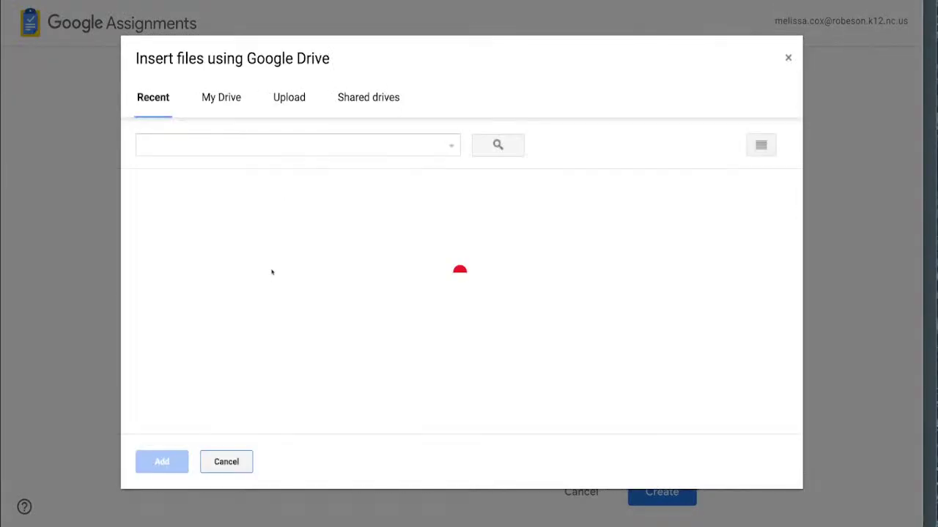
- Search Drive for 'chocolate touch VOCABULARY' and attach the Chocolate Touch VOCABULARY file
click(268, 144)
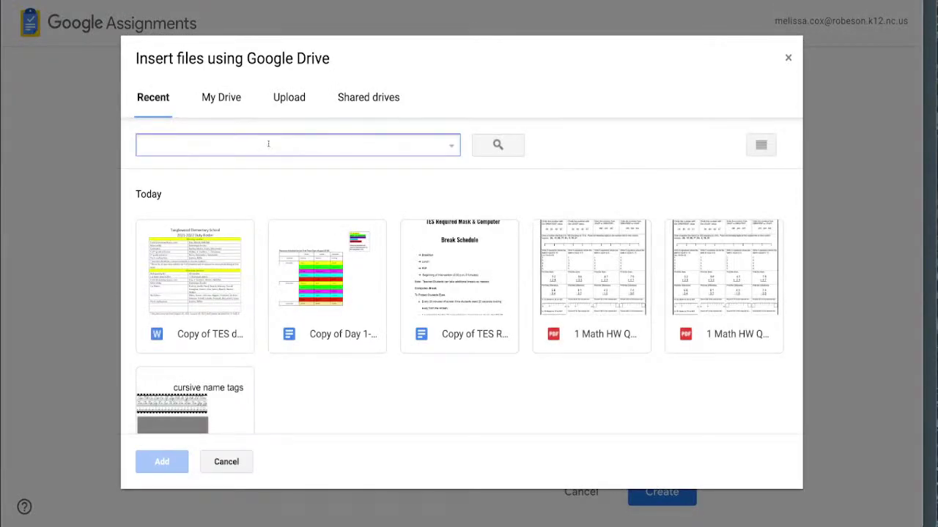
text(chocolate )
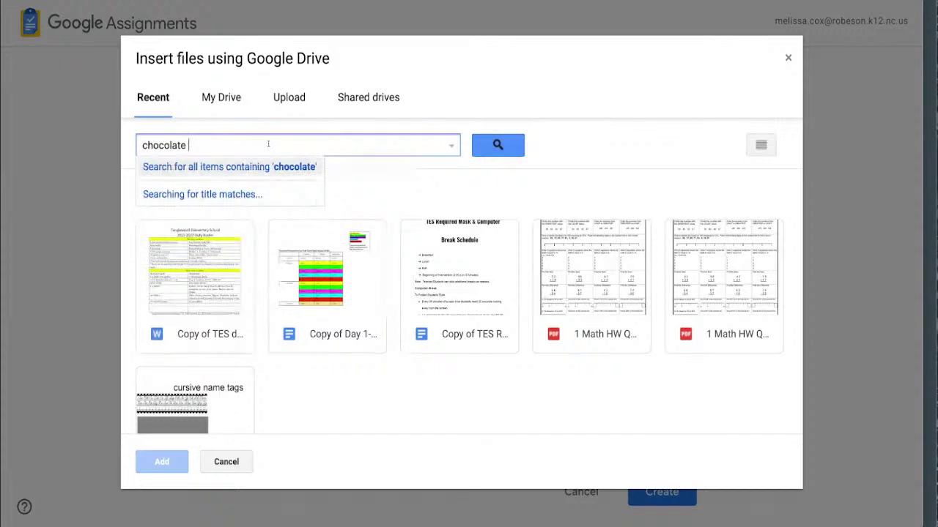
text(touch VOCAB)
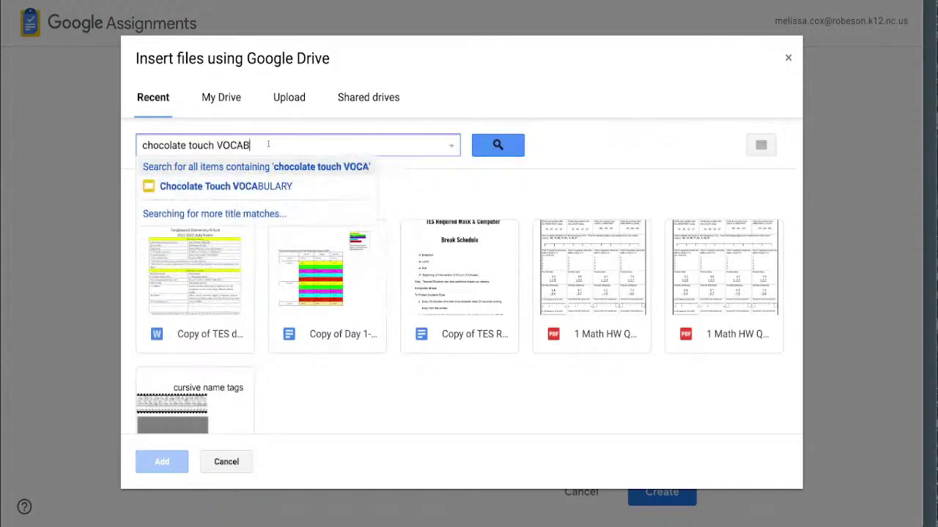
text(ULARY)
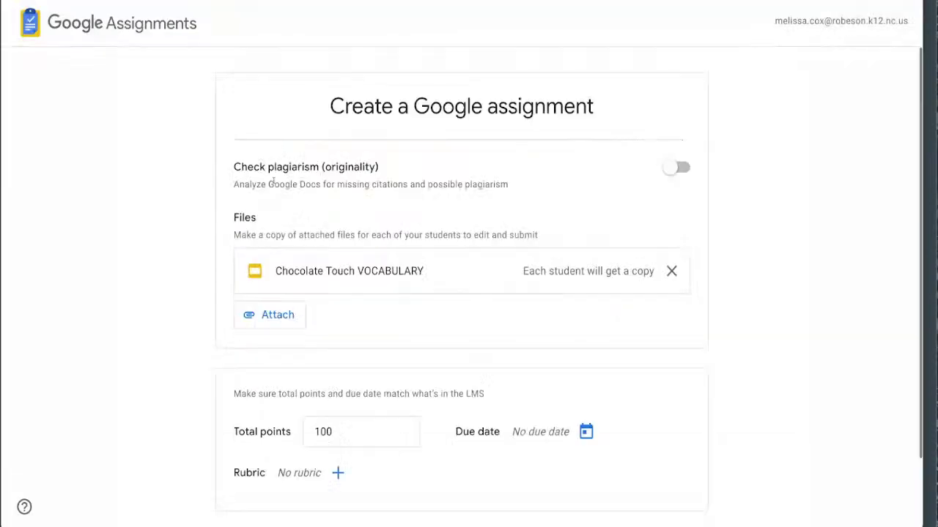
click(275, 185)
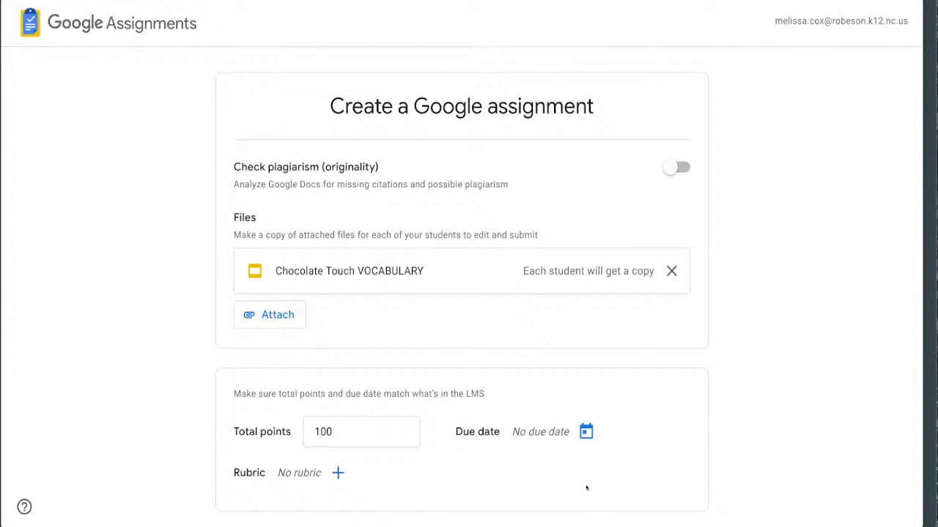
- Make the Google assignment due Aug 20, 2021 at 11:59 PM and create it
click(586, 432)
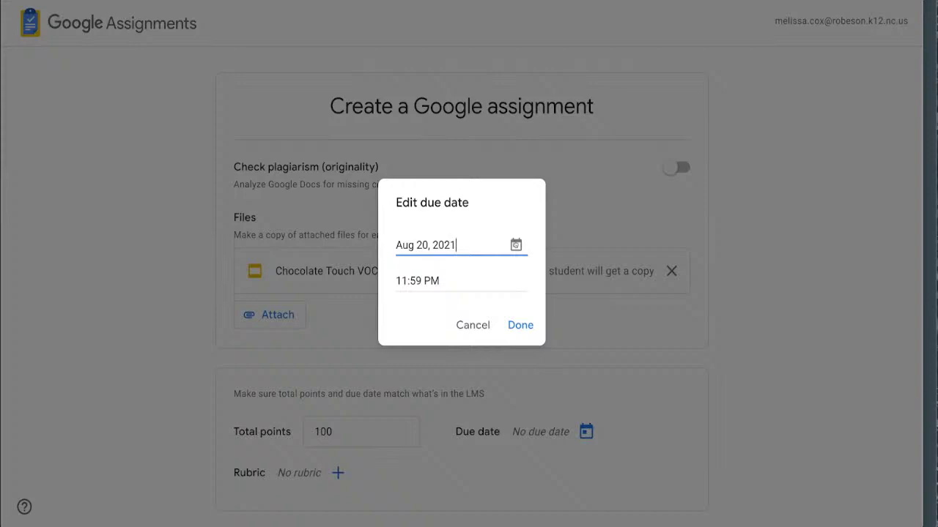
click(516, 245)
click(537, 389)
click(520, 325)
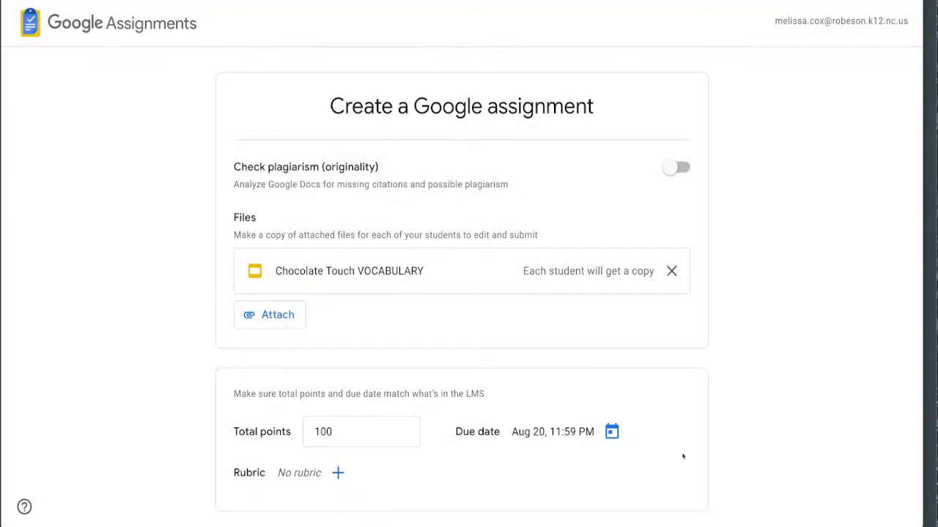
scroll(768, 458, down, 2)
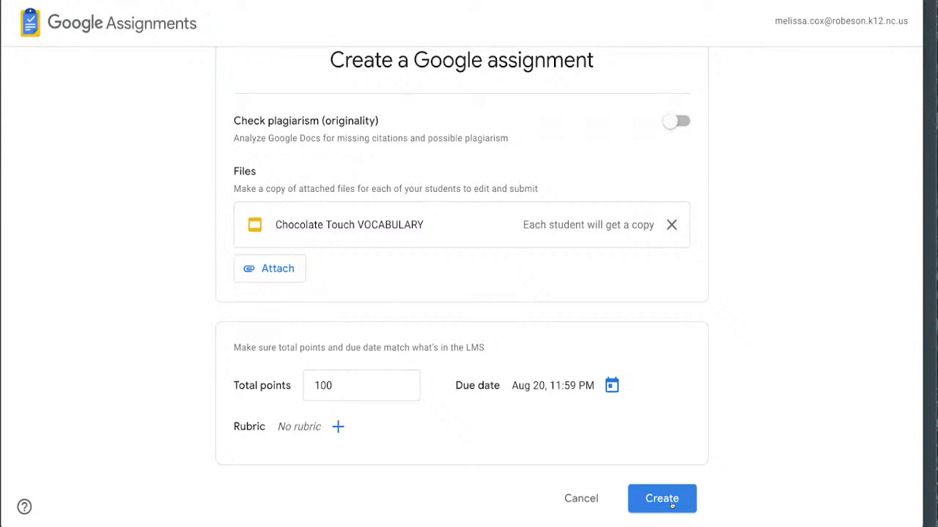
click(671, 504)
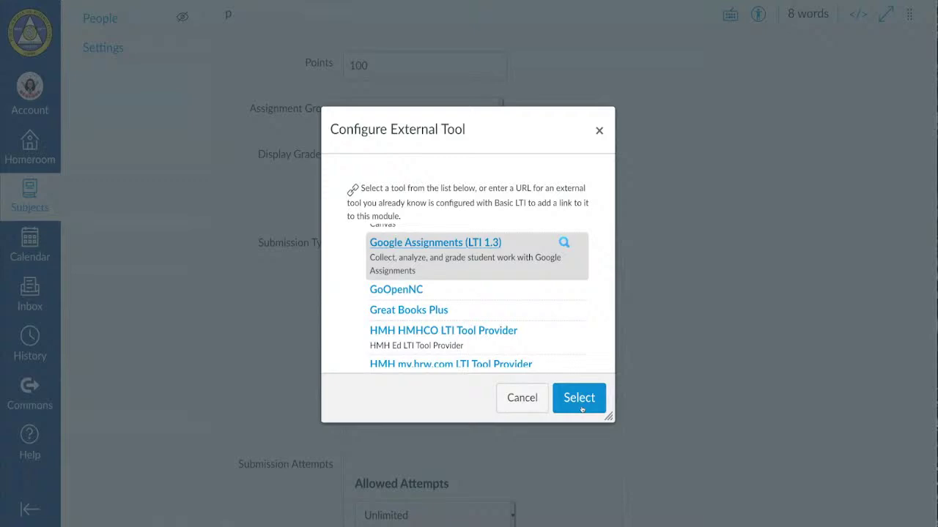
- Select Google Assignments as the external tool and enable 'Load This Tool In A New Tab'
click(579, 402)
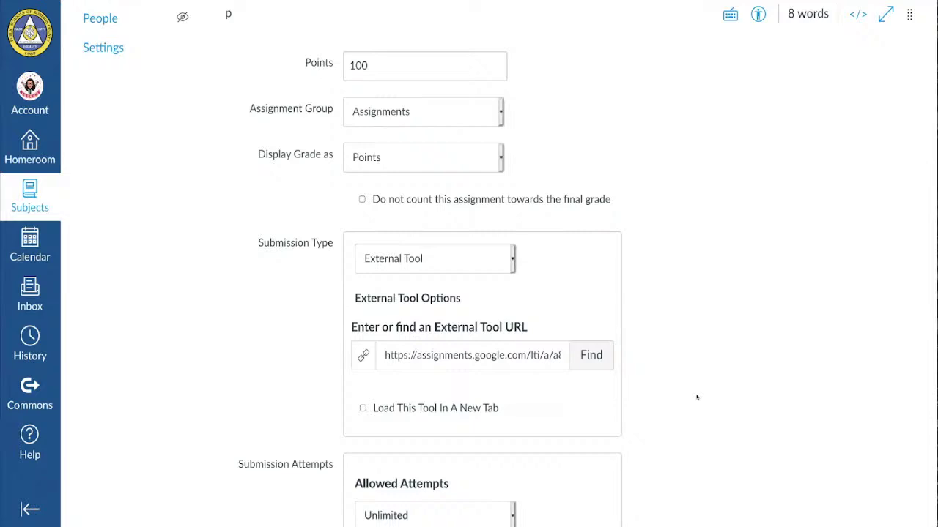
scroll(696, 395, down, 2)
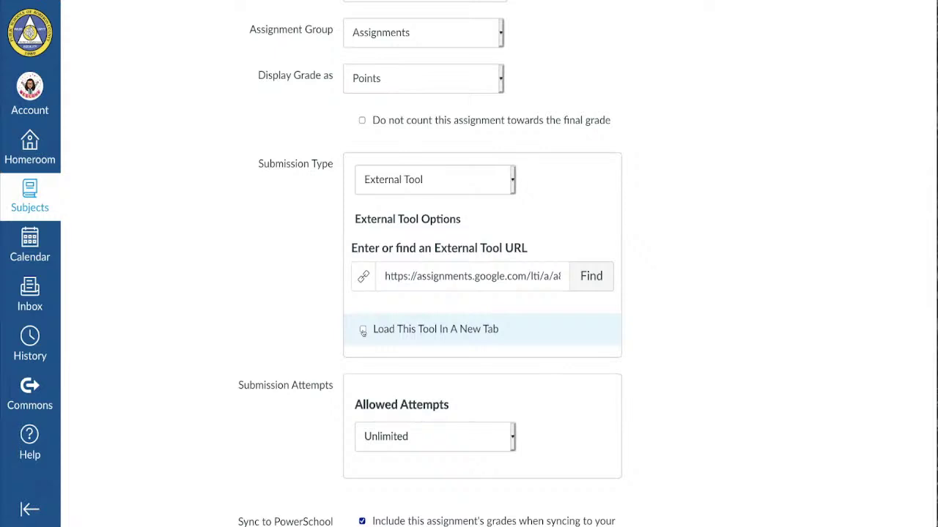
click(363, 330)
scroll(698, 341, down, 5)
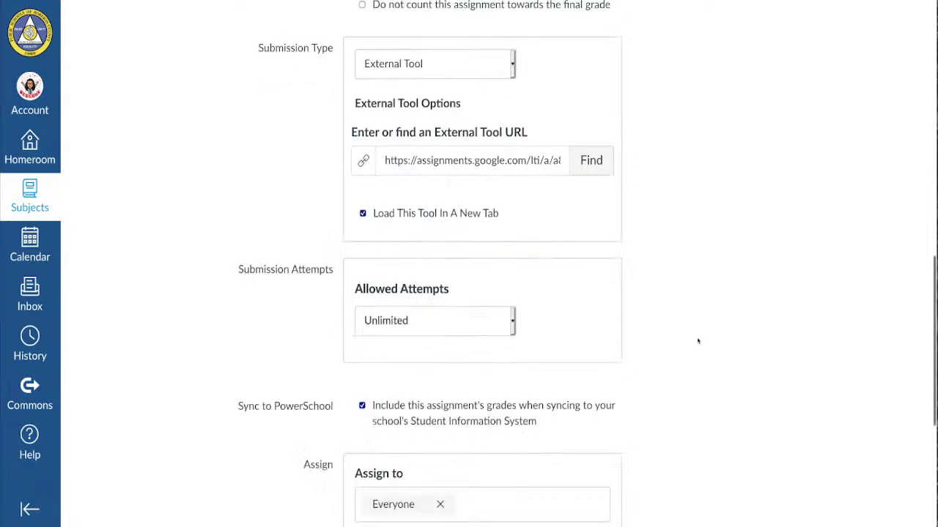
scroll(698, 340, down, 1)
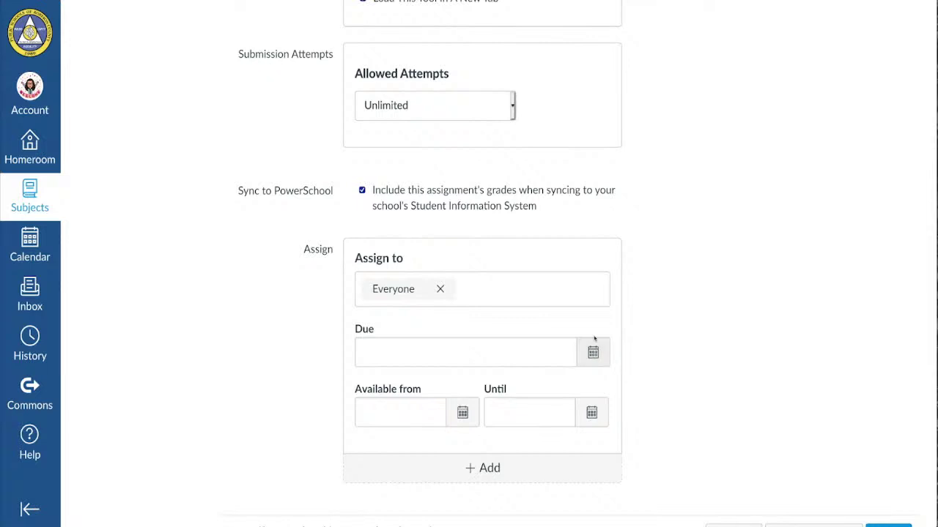
- Set the Canvas due date to August 20 and Save & Publish the assignment
click(592, 353)
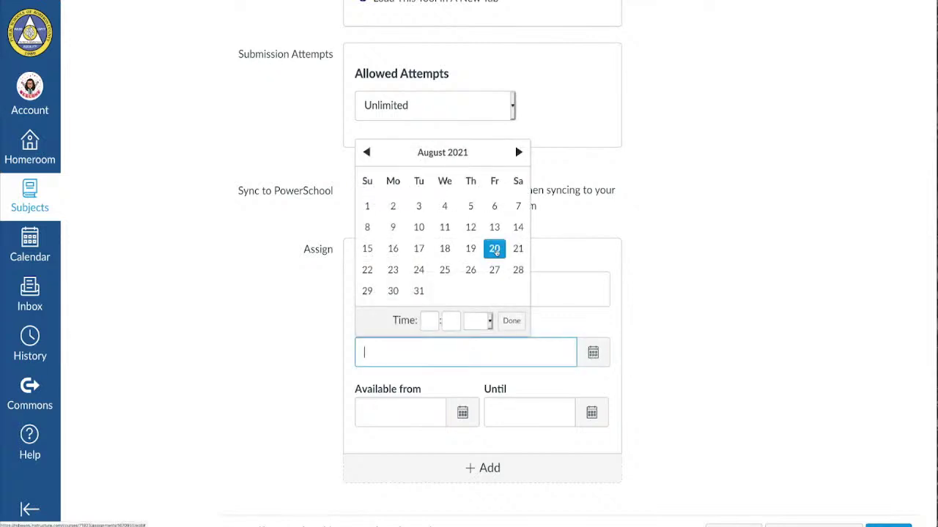
click(495, 249)
click(705, 355)
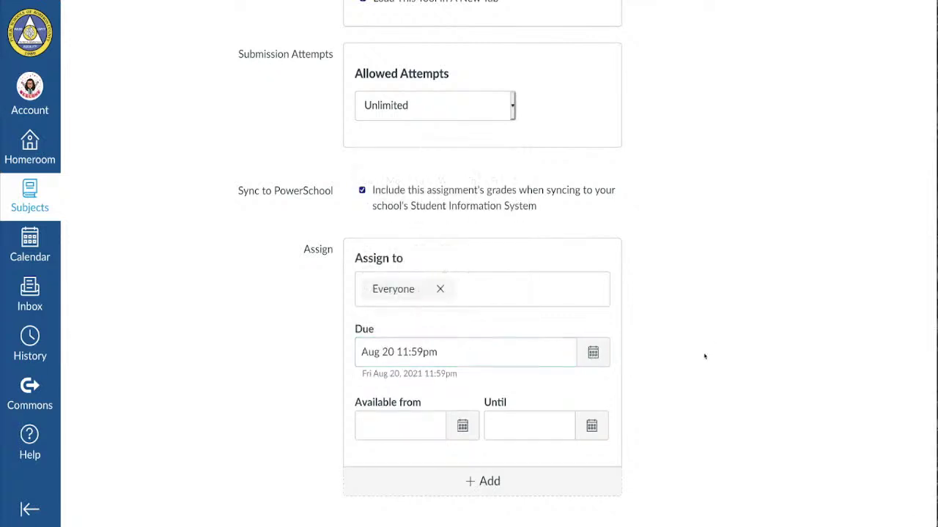
scroll(704, 356, down, 3)
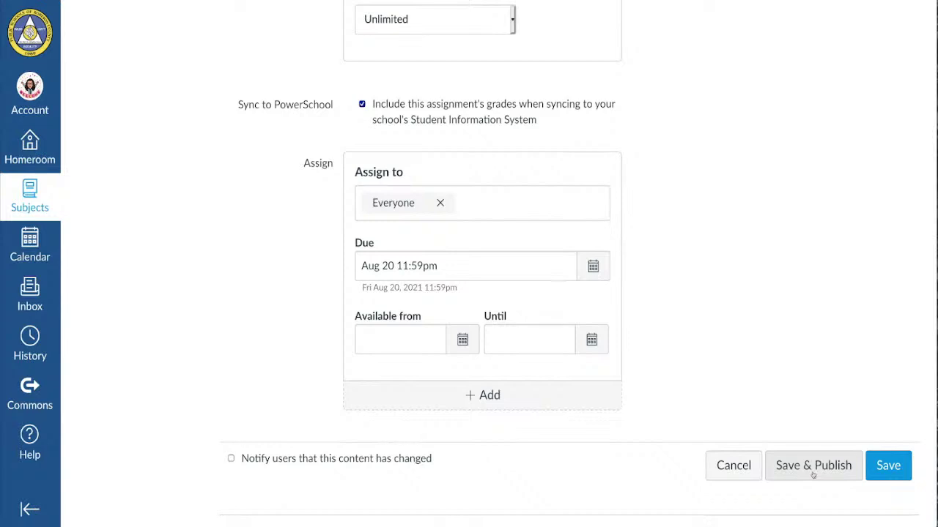
click(812, 467)
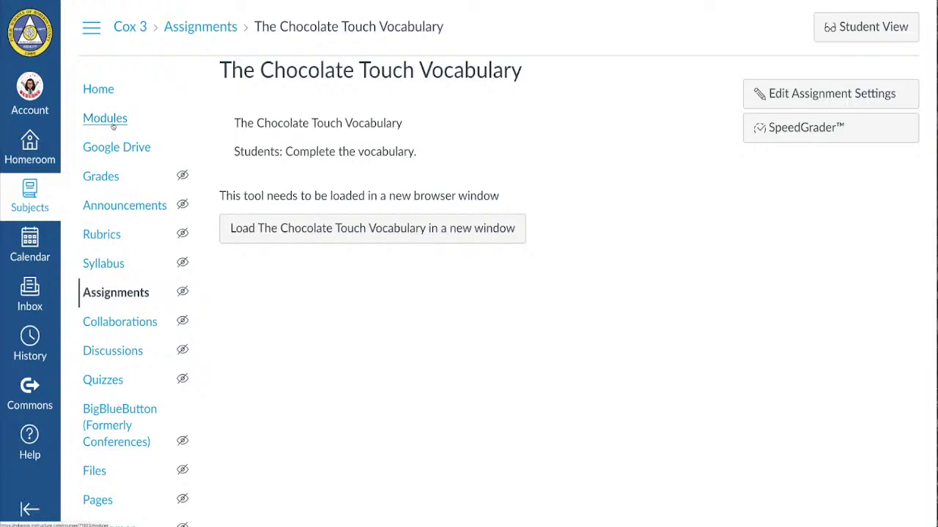
click(332, 241)
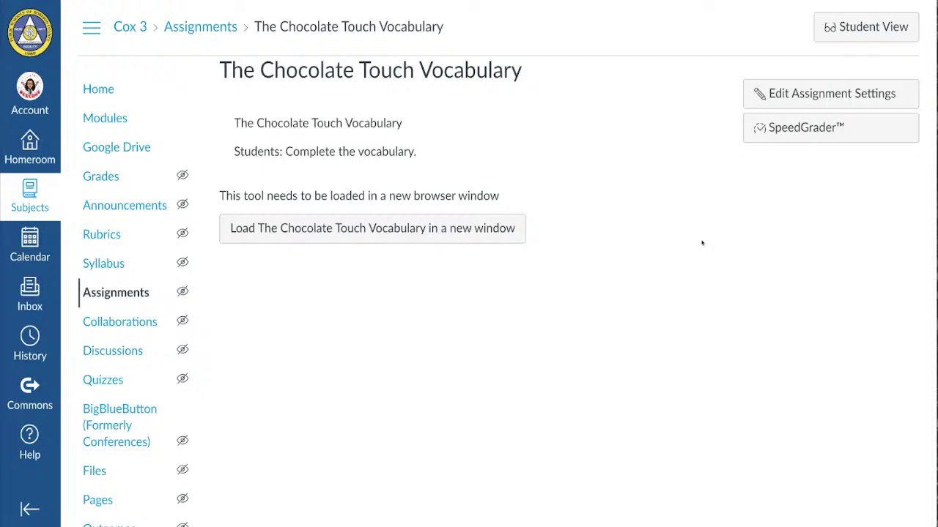
click(865, 32)
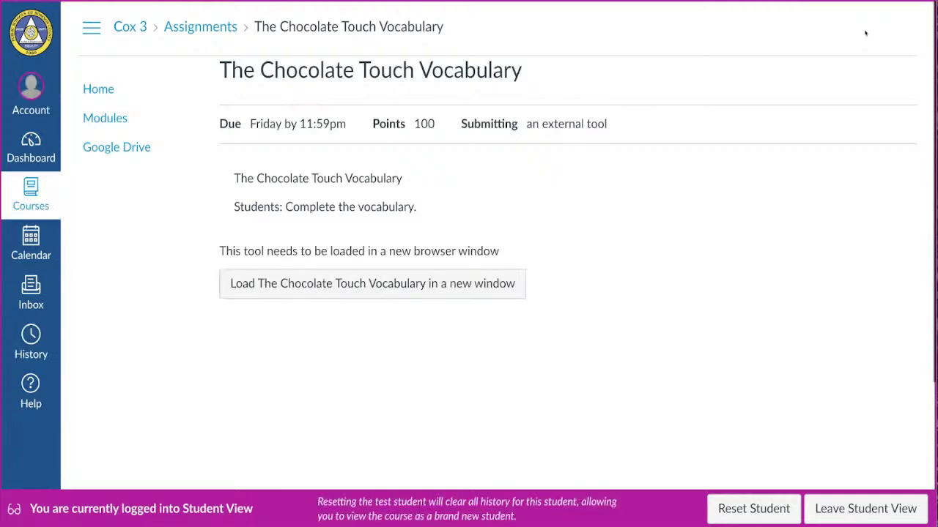
click(385, 283)
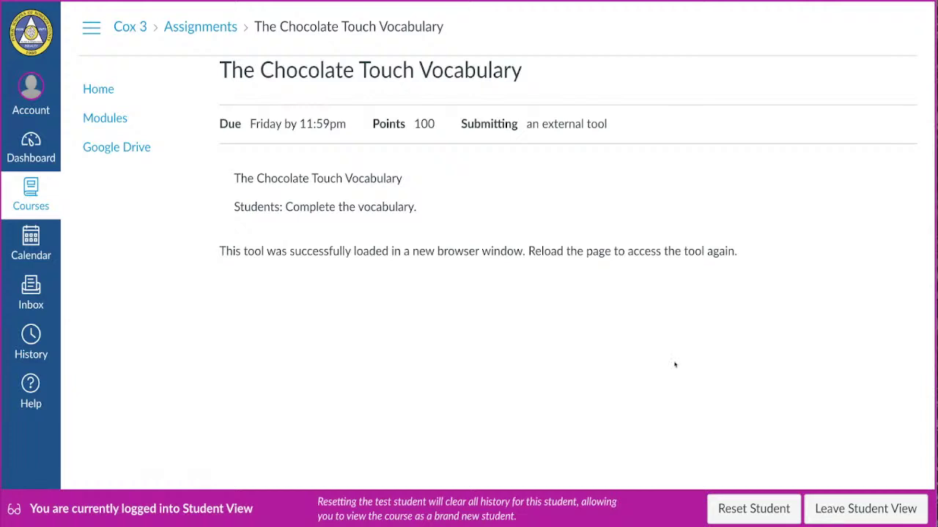
click(902, 511)
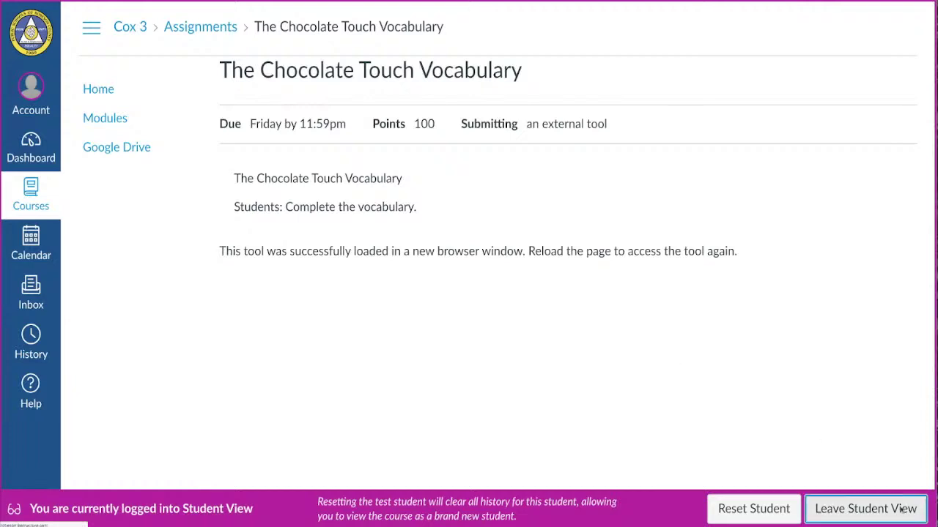
- Check The Chocolate Touch Vocabulary item's options in Modules, then go back to Homeroom
click(106, 121)
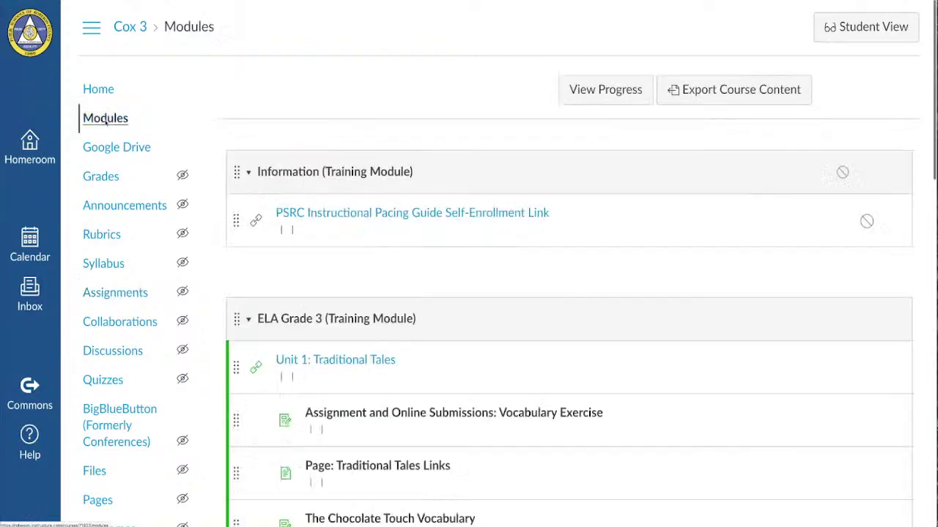
scroll(106, 121, down, 4)
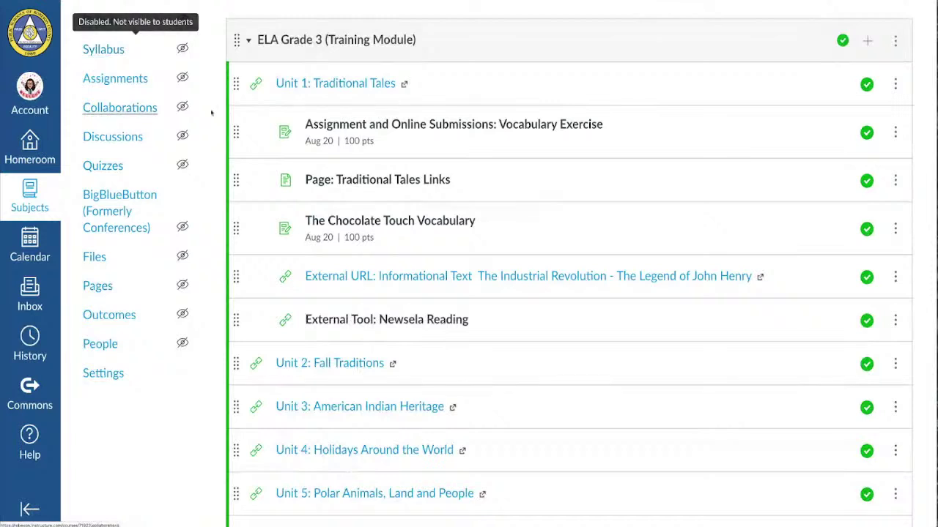
click(895, 229)
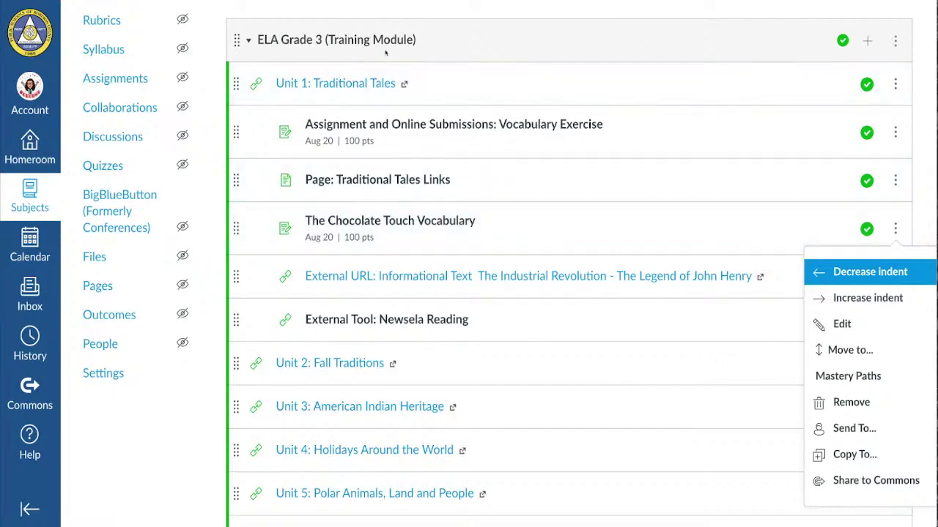
scroll(357, 71, up, 3)
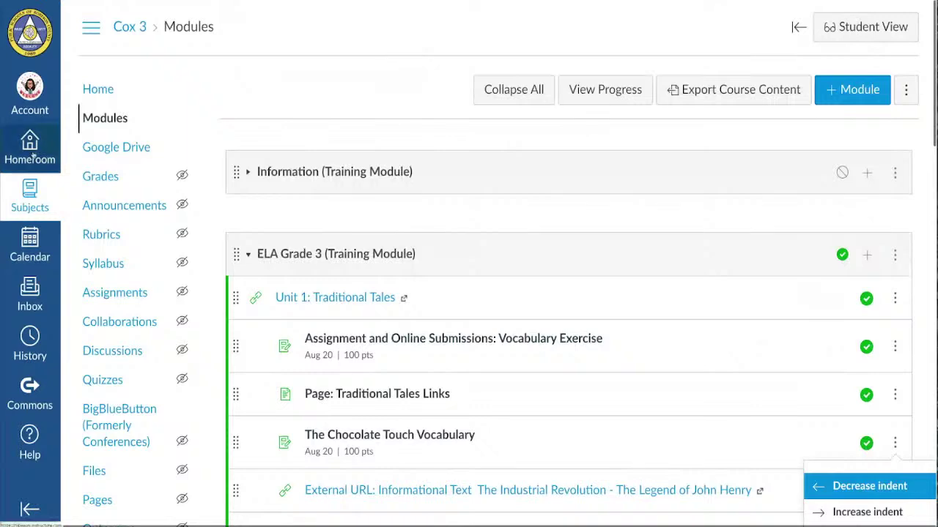
click(30, 150)
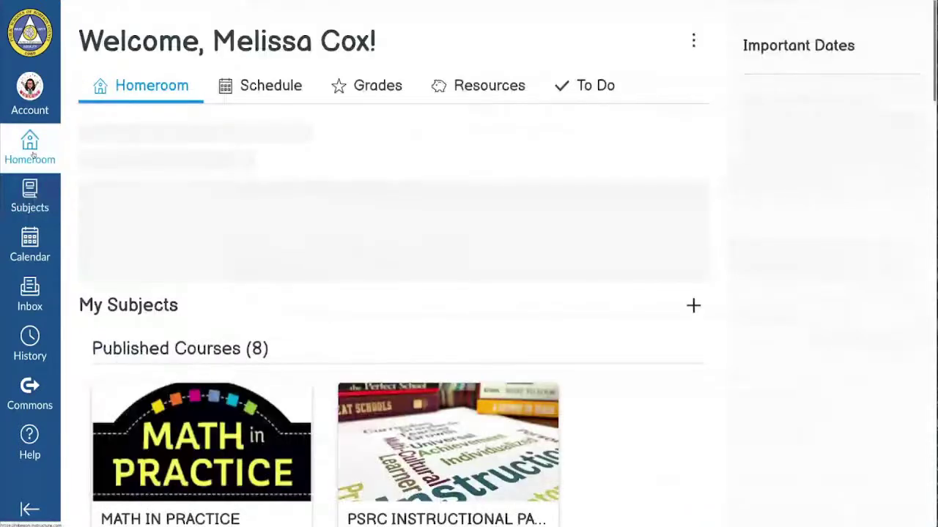
- Open the ELA GRADE 3 - COX - 2(A-E) card further down the Homeroom dashboard
scroll(644, 482, down, 5)
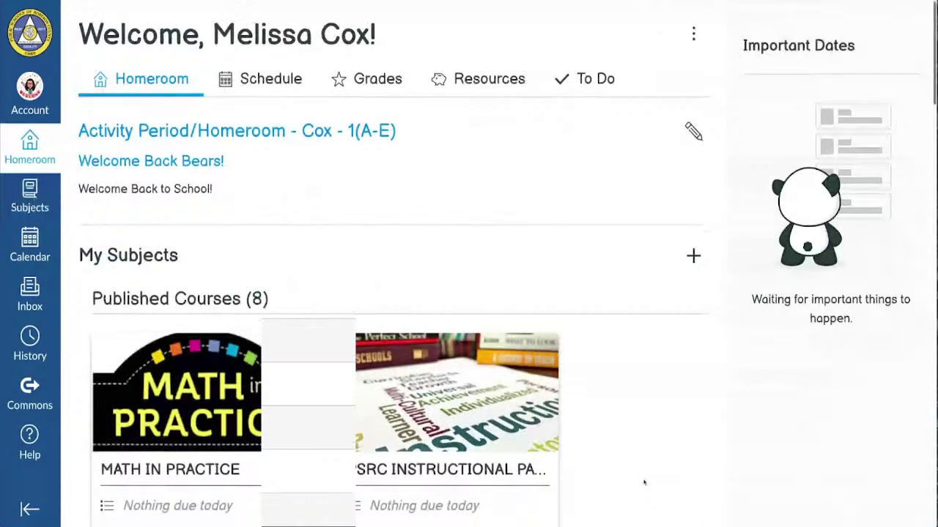
scroll(643, 482, down, 1)
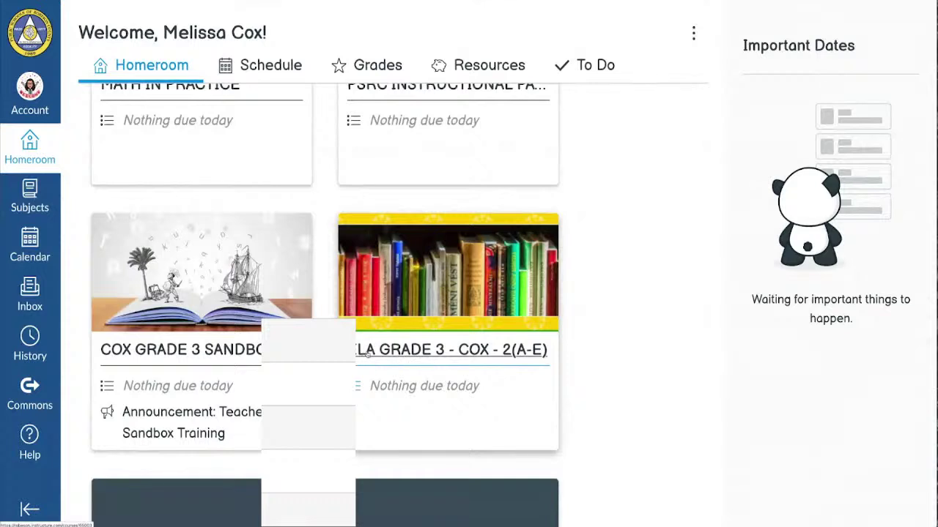
click(456, 350)
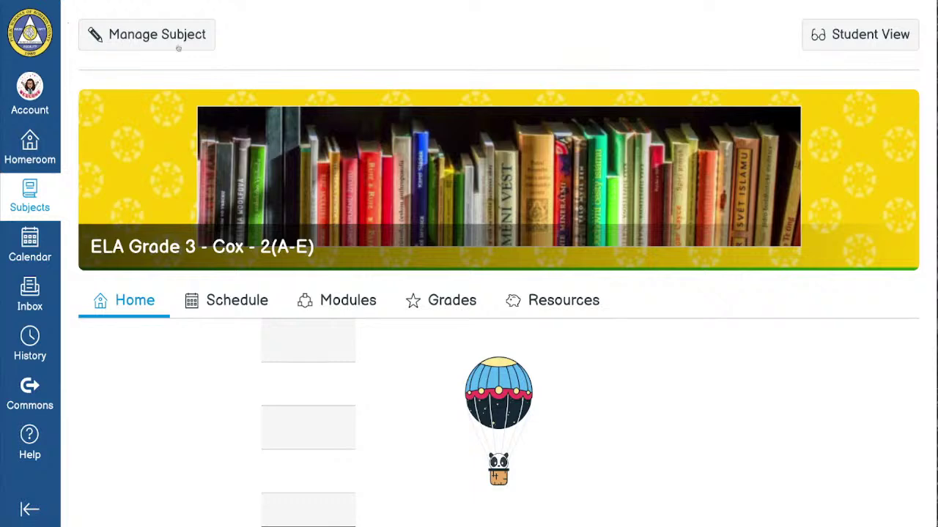
- Open Manage Subject to view the Course Details and Published status
click(149, 45)
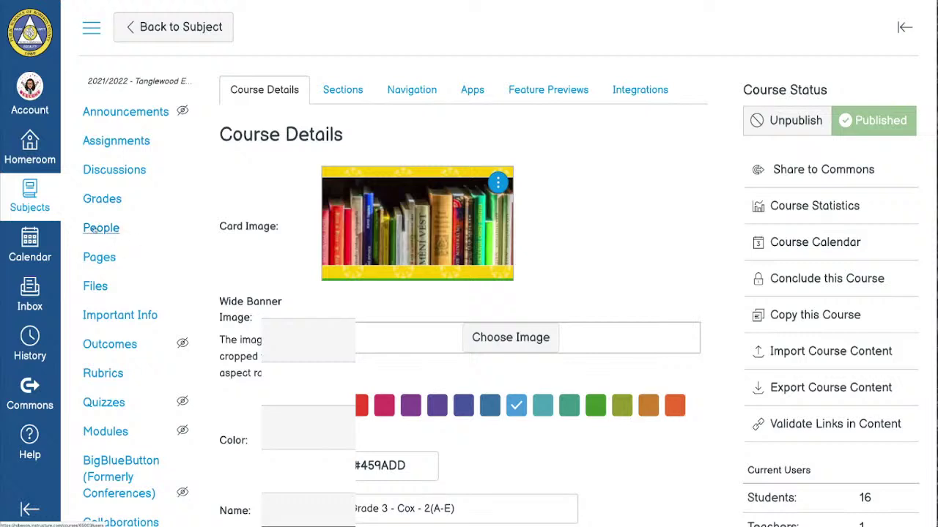
- Open the People page listing the enrolled students and teacher
click(94, 229)
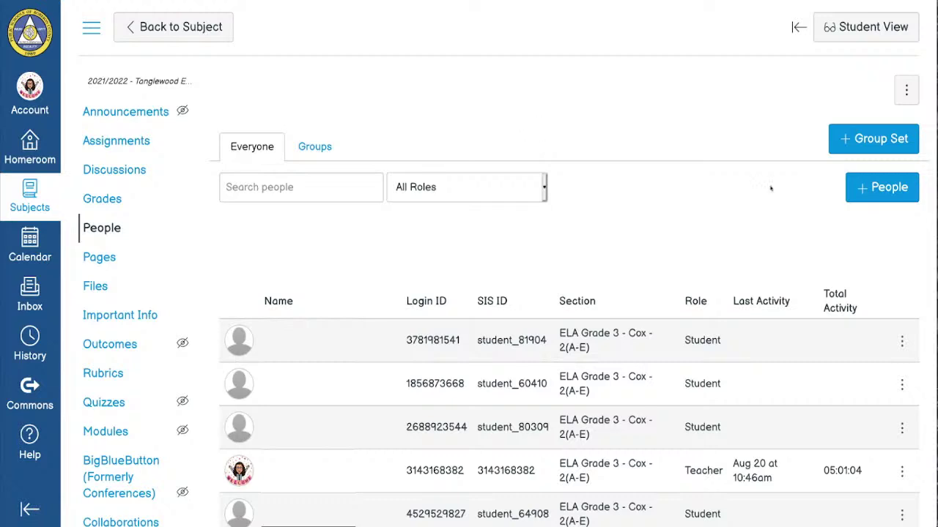
- Open Add People and enter the co-teacher's school email address, fixing a typo
click(884, 198)
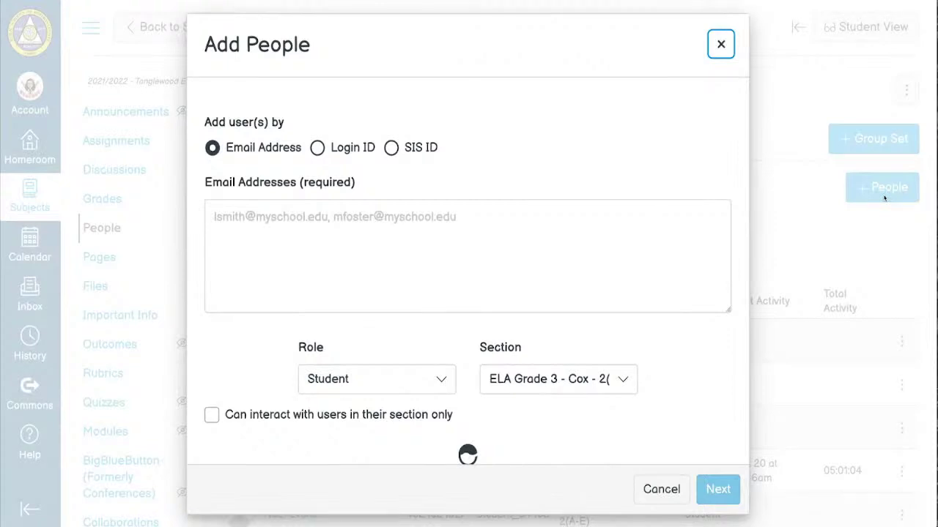
click(529, 246)
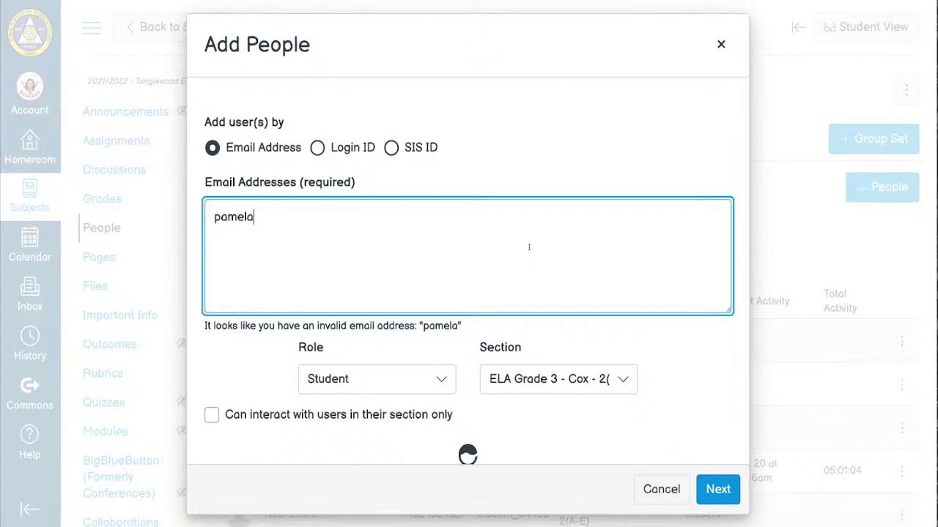
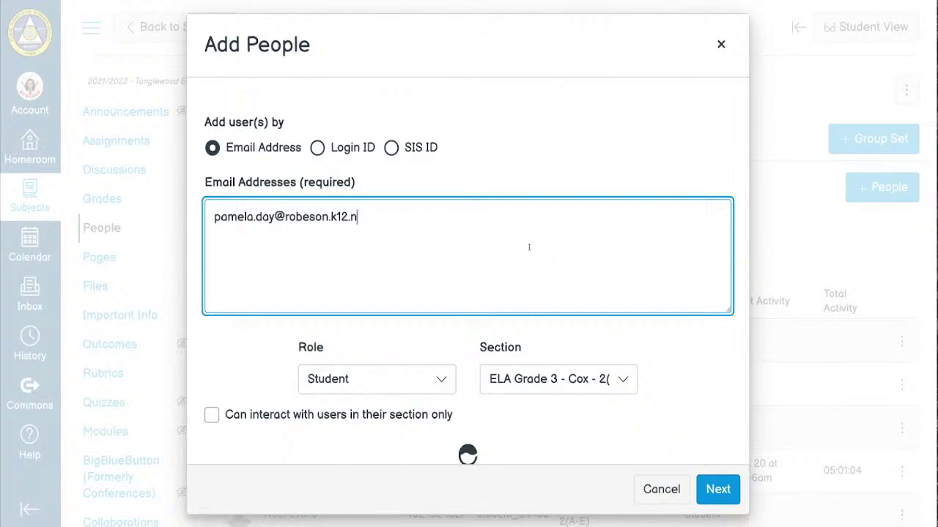
- Set the new person's role to Teacher and section to ELA Grade 3 - Cox - 2(A-E)
click(322, 377)
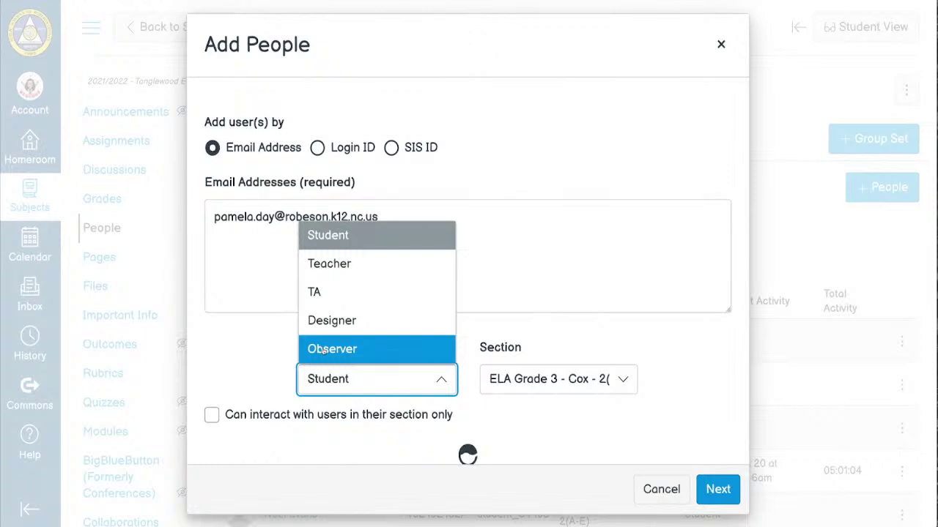
click(268, 356)
click(360, 369)
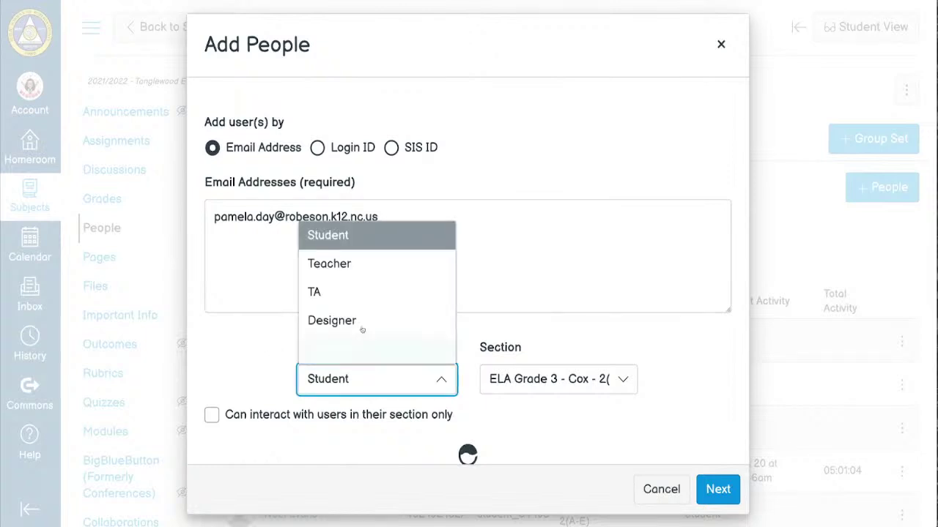
click(358, 262)
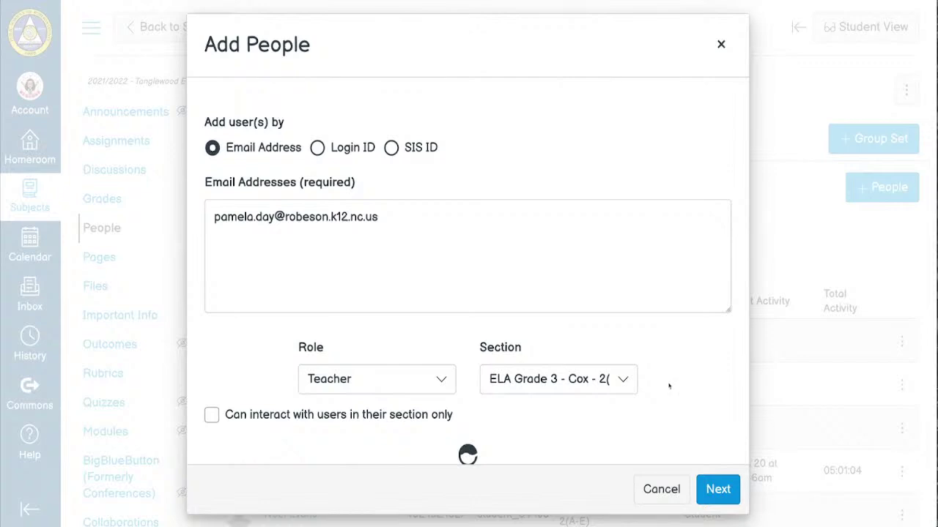
click(622, 380)
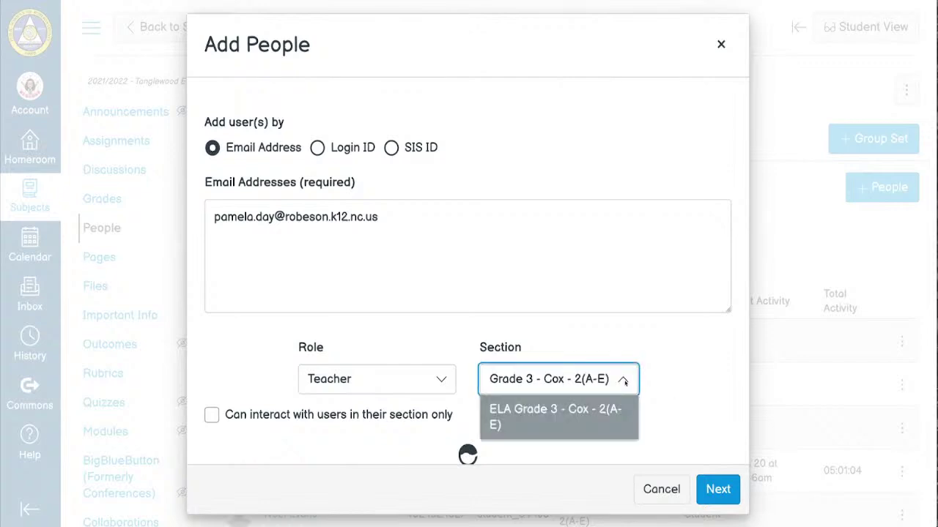
click(700, 379)
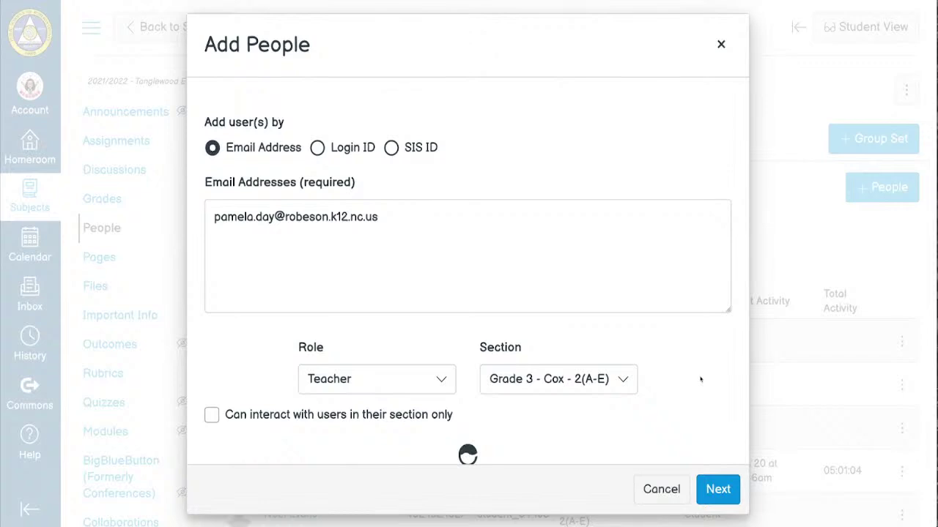
- Review the co-teacher, then add them as a Teacher in the ELA Grade 3 - Cox - 2(A-E) section
click(720, 499)
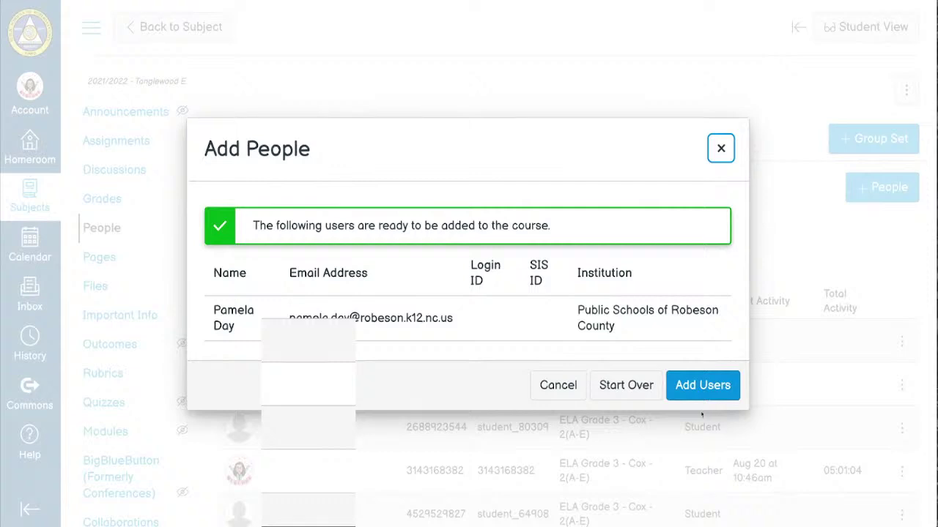
click(695, 387)
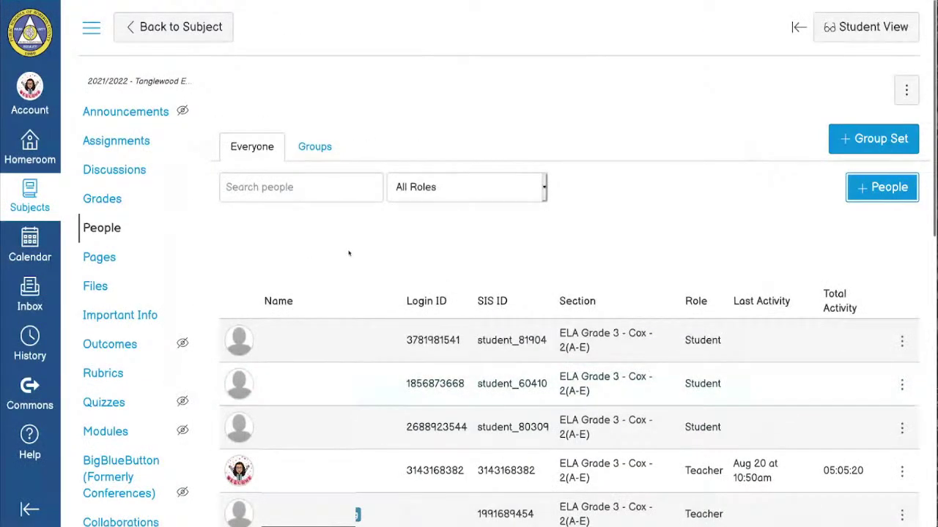
- Open a fresh Add People form and expand its Role dropdown
click(882, 188)
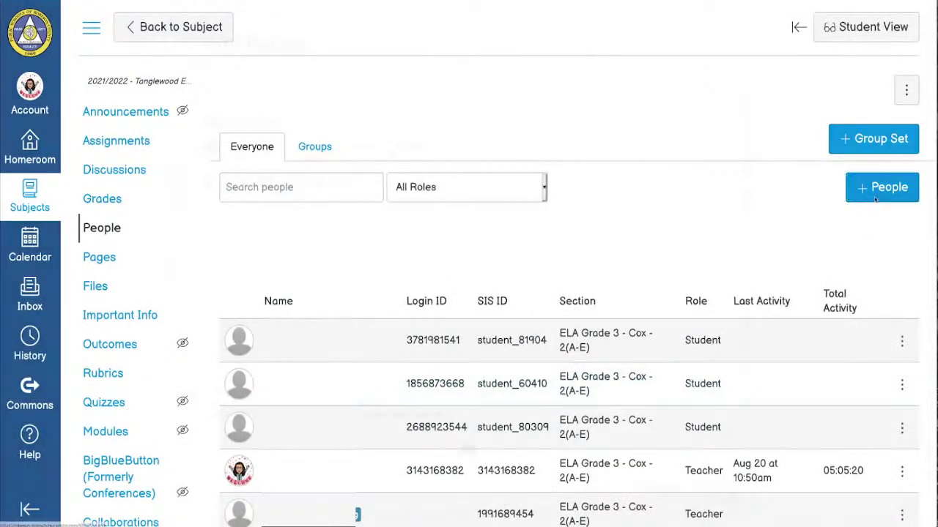
click(388, 379)
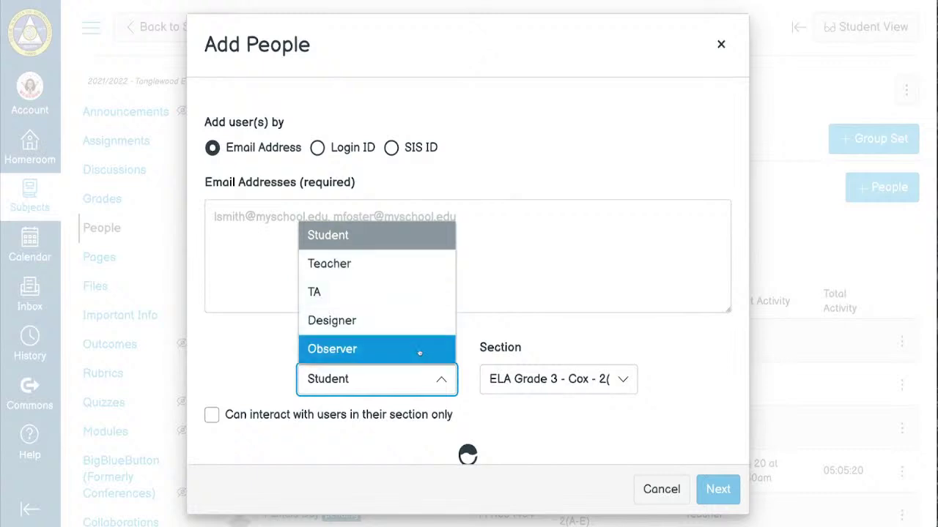
- Pick Observer, keep the ELA Grade 3 section, enter the observer's e-mail, then cancel
click(353, 354)
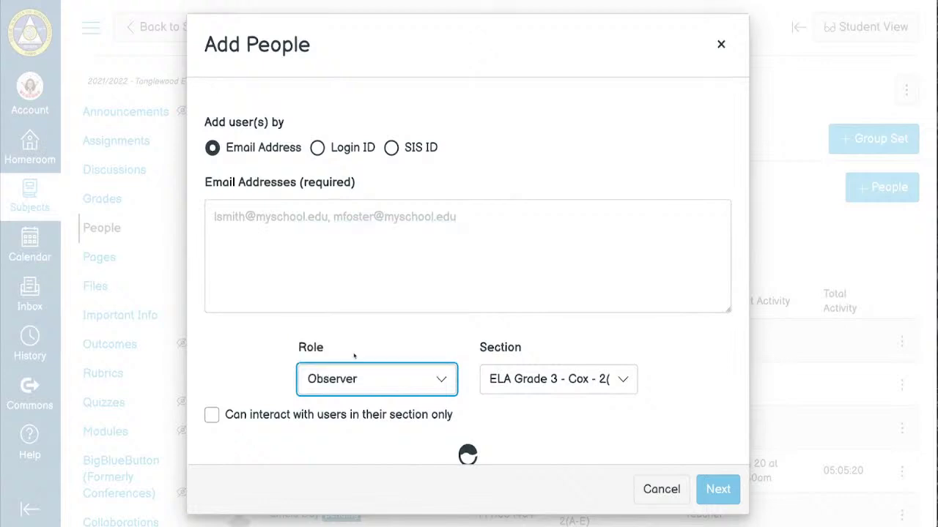
click(554, 377)
click(554, 378)
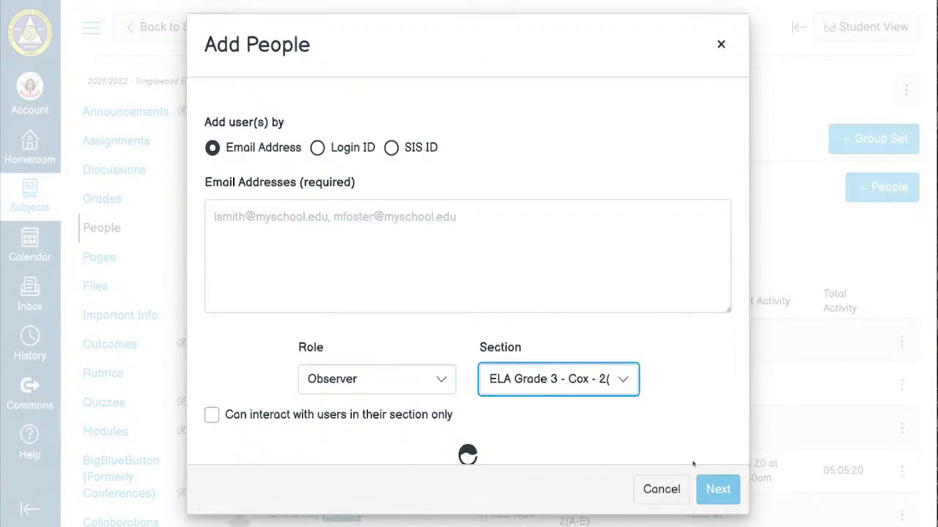
click(338, 252)
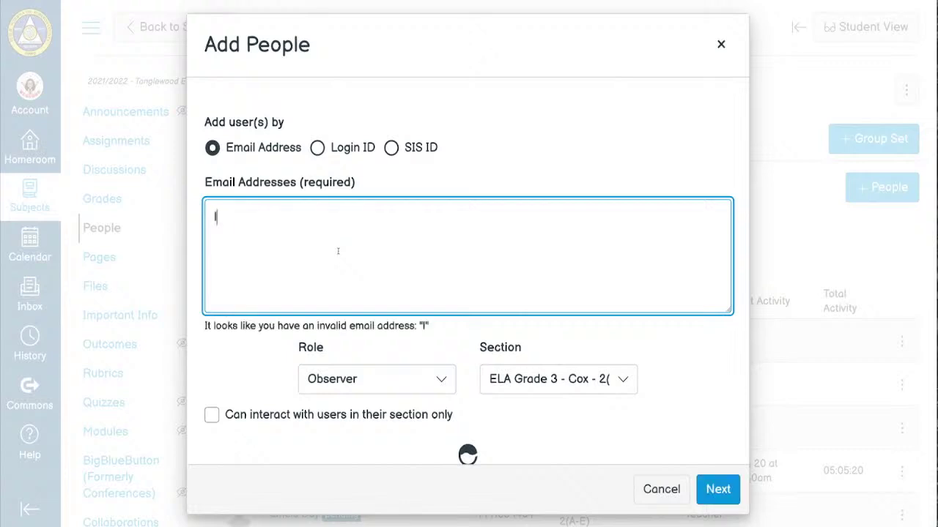
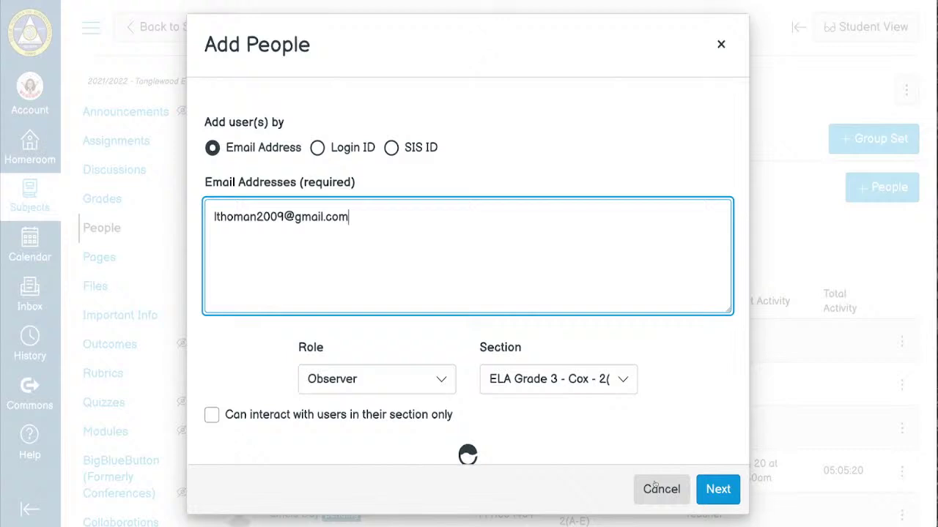
click(655, 485)
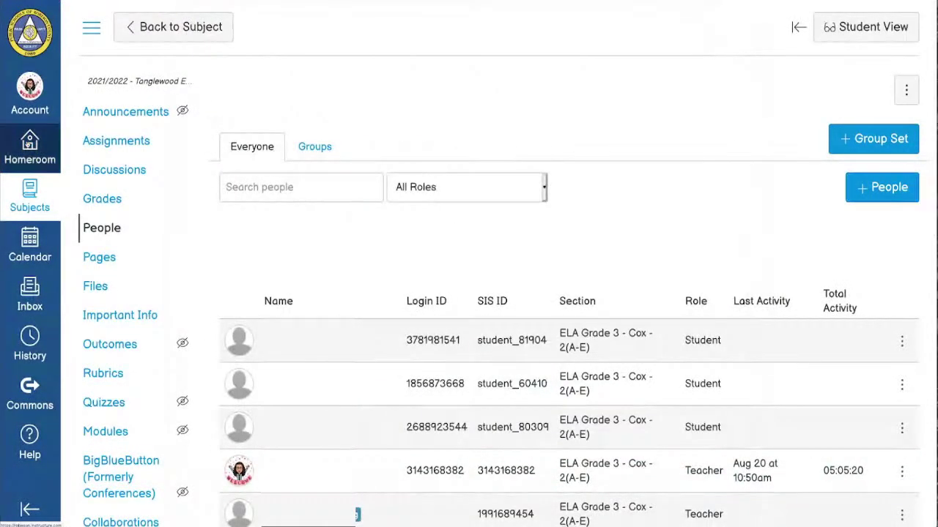
- Use Homeroom in the global navigation sidebar to return to the Homeroom dashboard
click(29, 144)
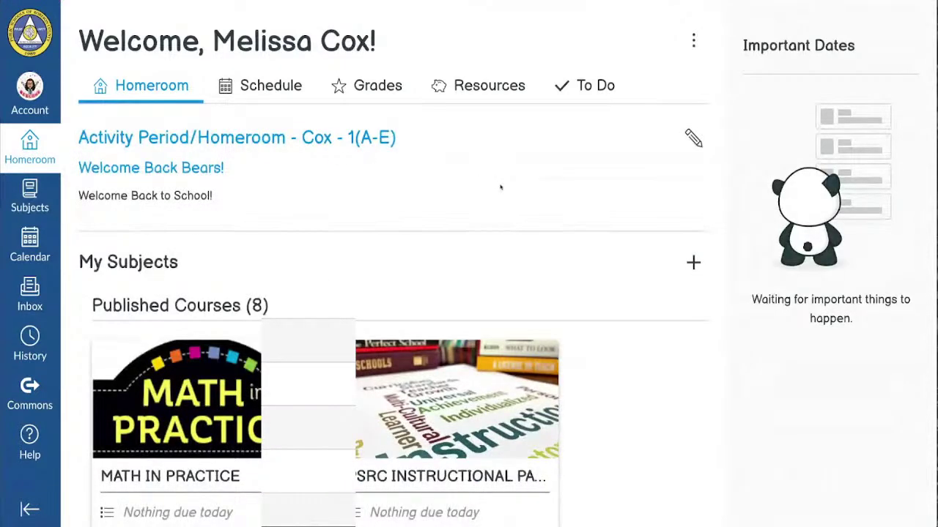
- Scroll the Homeroom dashboard down to the Published Courses cards
scroll(500, 188, down, 6)
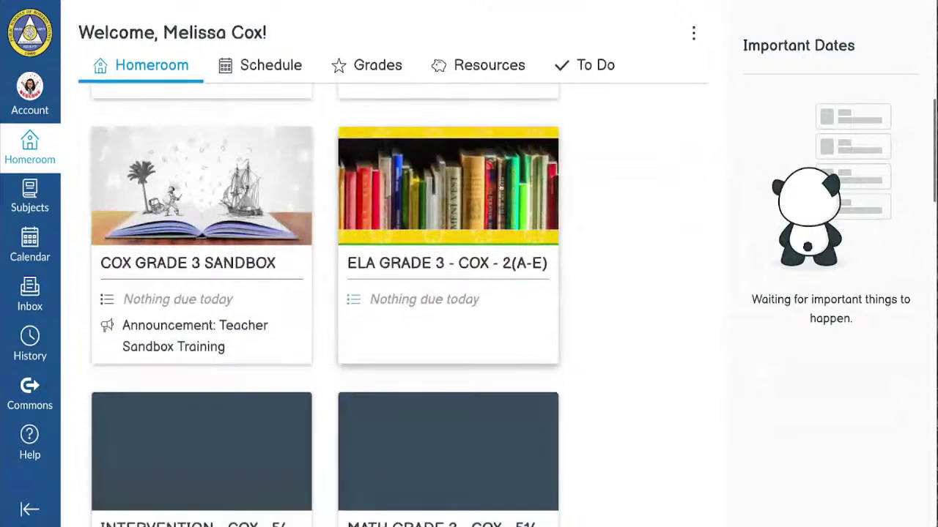